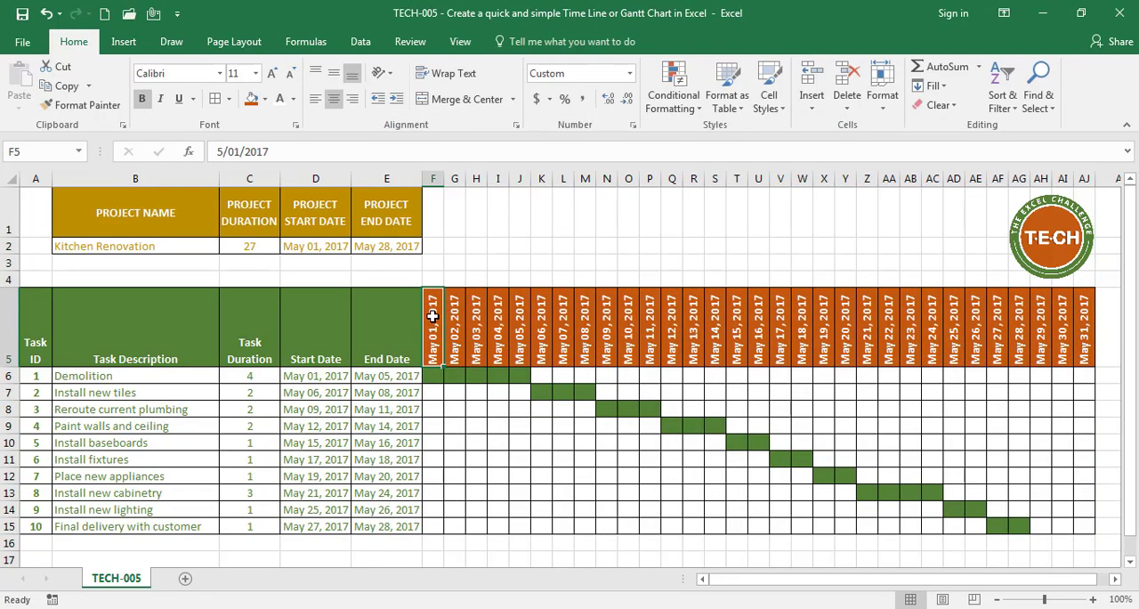
Set the task duration of "Install new tiles" to 4
left_click(237, 395)
type("4")
key("Return")
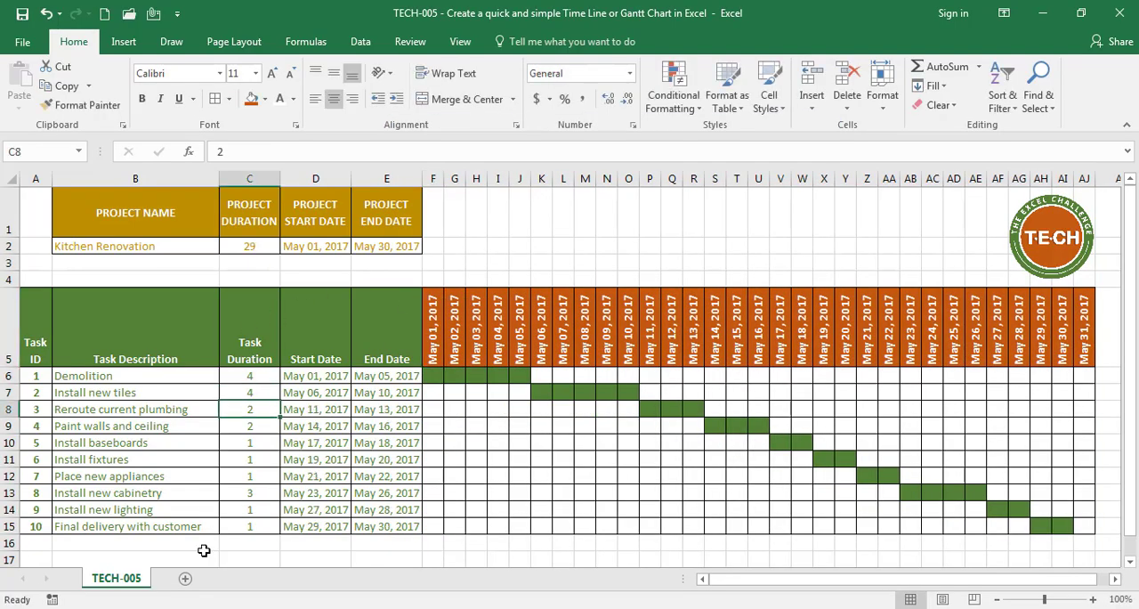
key("Down")
key("Down")
key("Down")
key("Down")
key("Down")
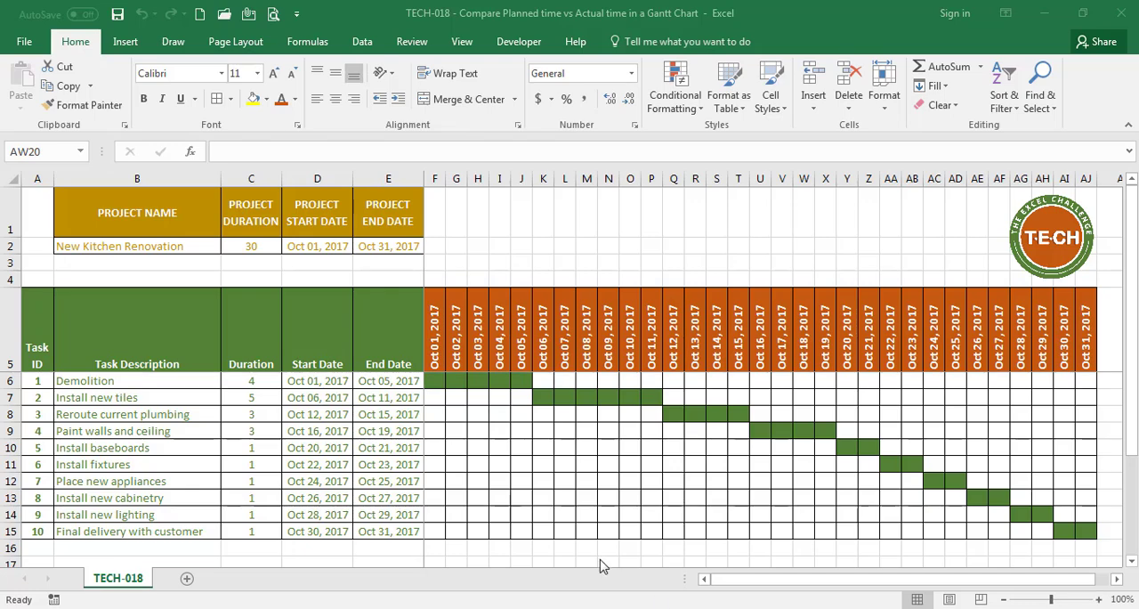
Insert a blank row directly below the Demolition task, above "Install new tiles"
left_click(17, 399)
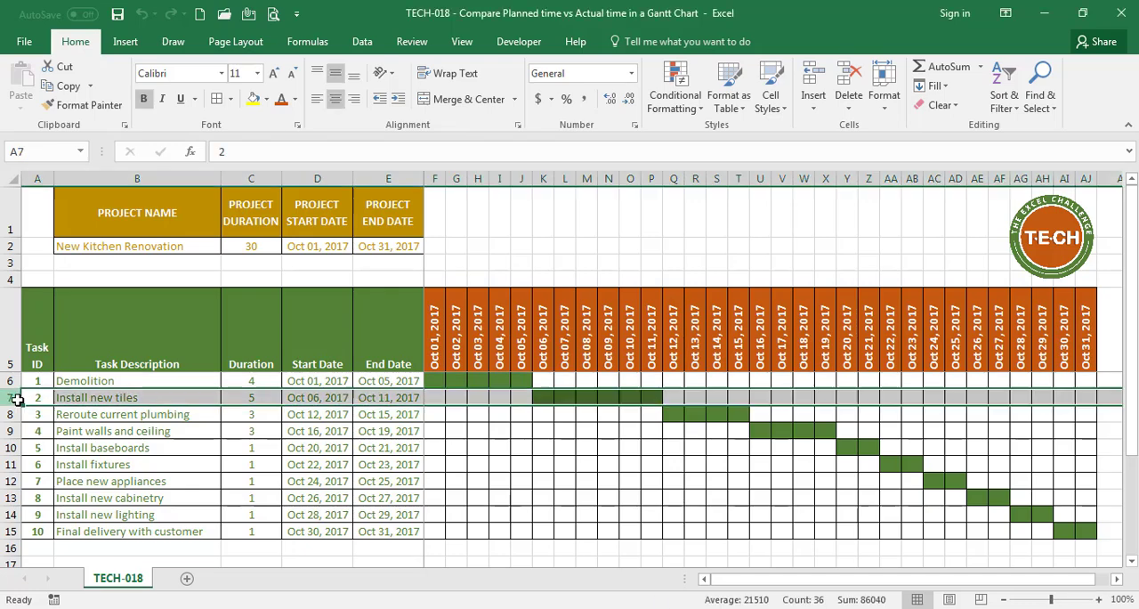
right_click(20, 402)
left_click(57, 266)
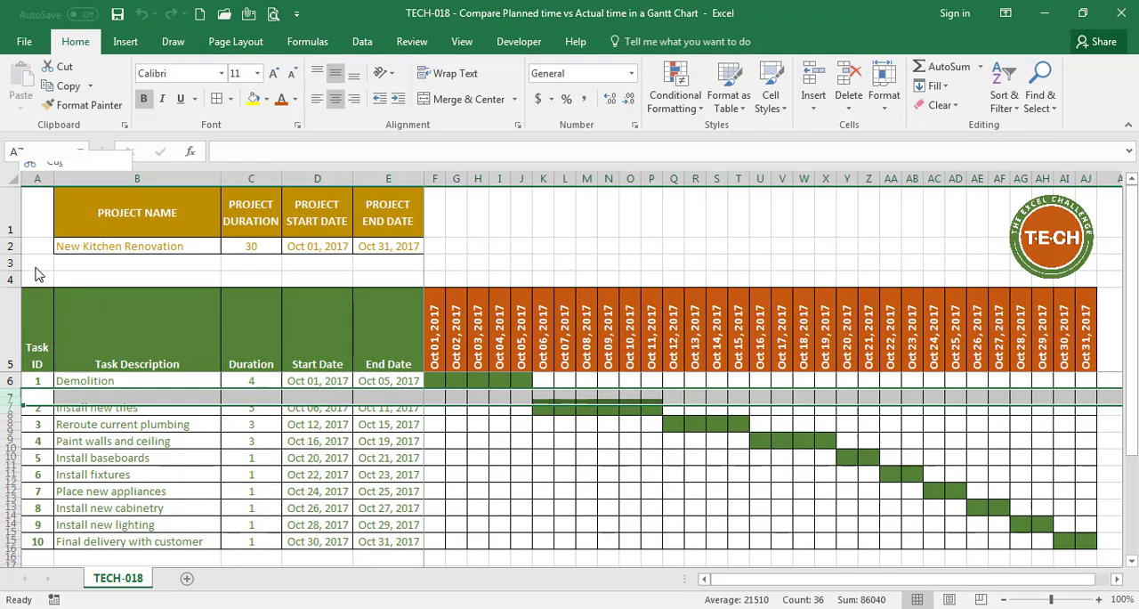
Merge and center the Demolition task ID in A6:A7 and merge its description cells B6:B7
left_click_drag(36, 381, 37, 397)
left_click(469, 99)
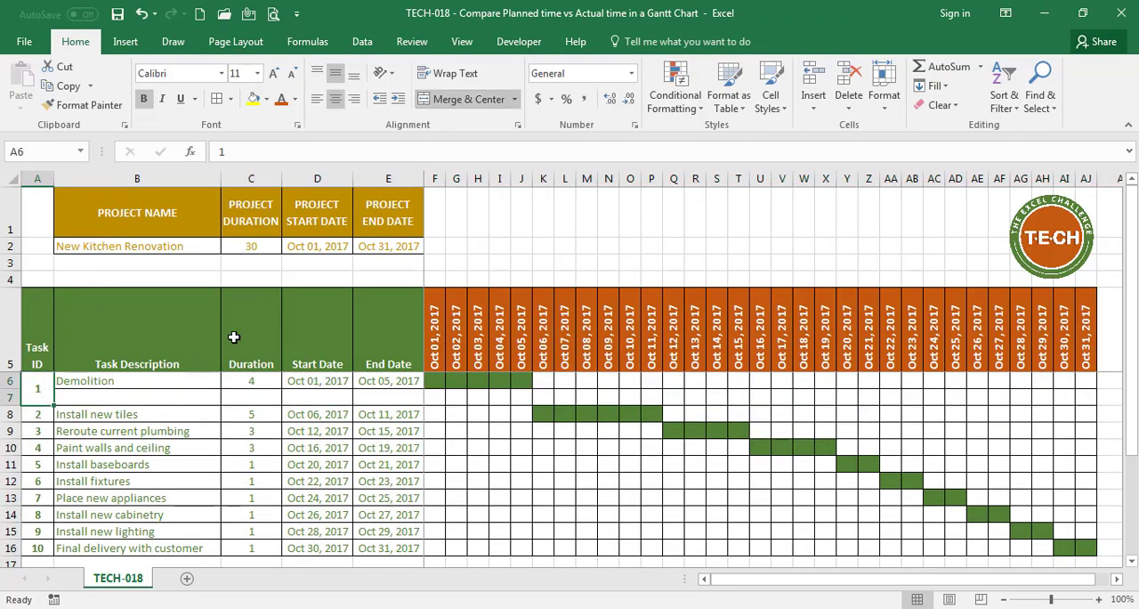
left_click_drag(178, 378, 181, 392)
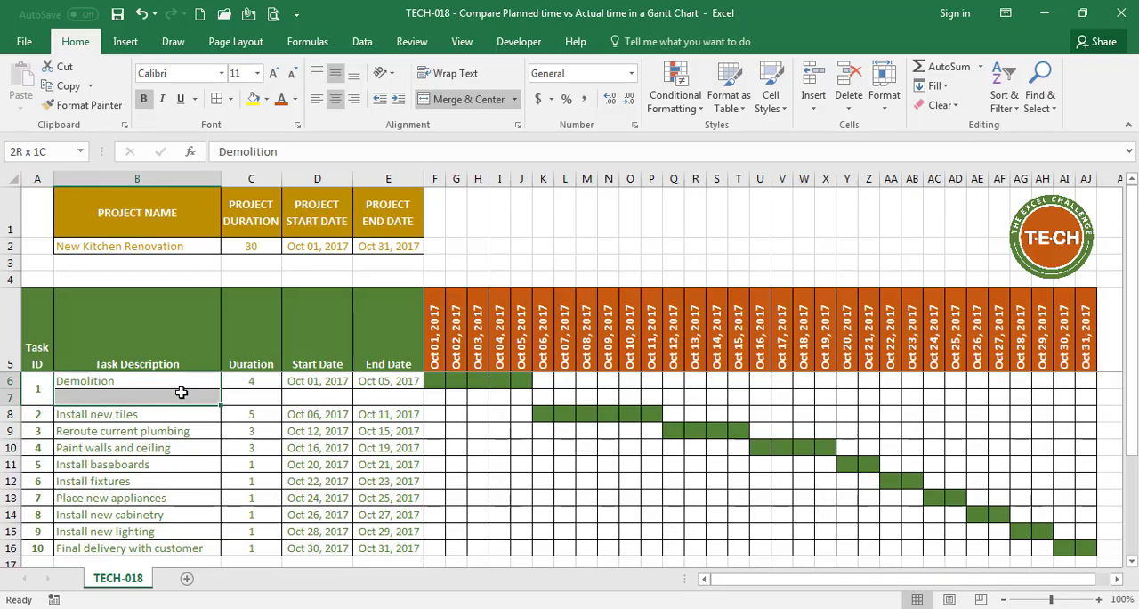
left_click(514, 99)
left_click(489, 169)
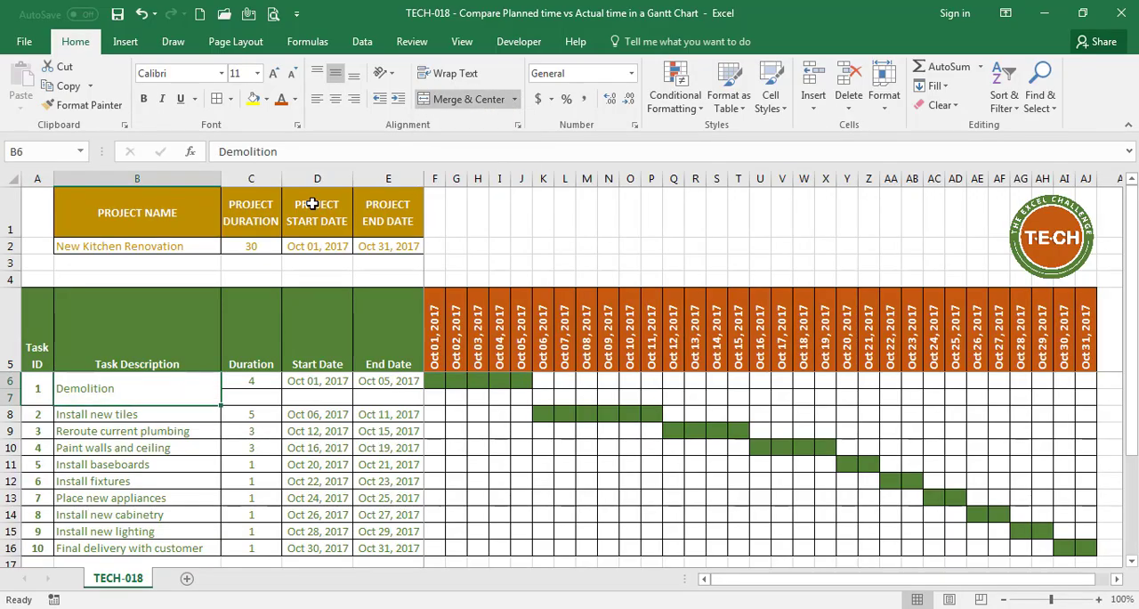
Insert a new column between the Task Description and Duration columns
left_click(253, 176)
right_click(254, 176)
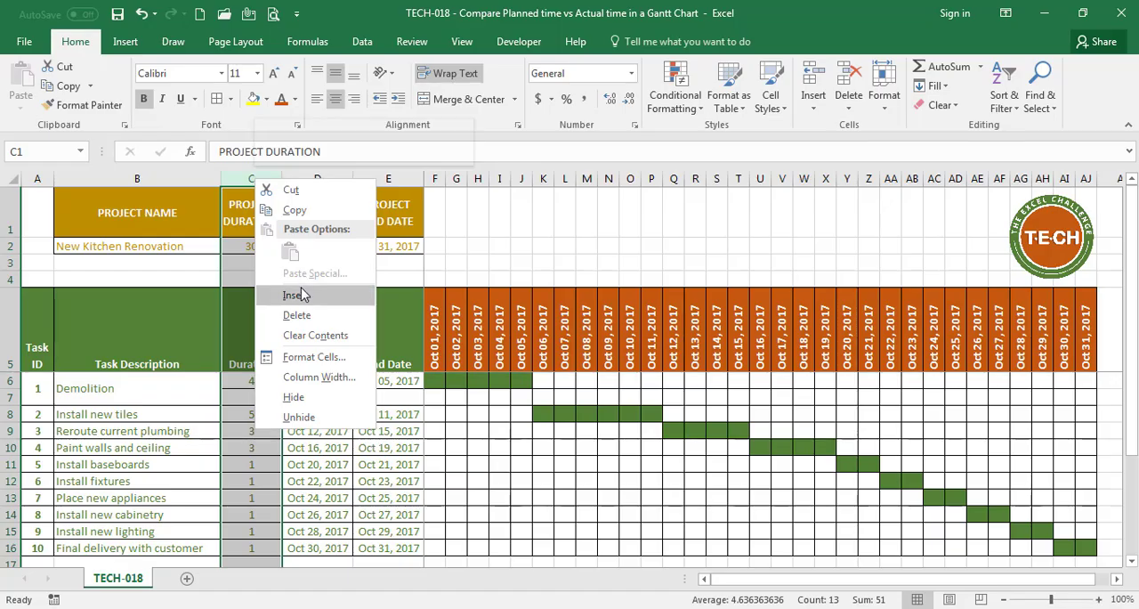
left_click(290, 294)
Enter PLANNED in C6 and ACTUAL in C7, and fit column C's width to these labels
left_click(269, 374)
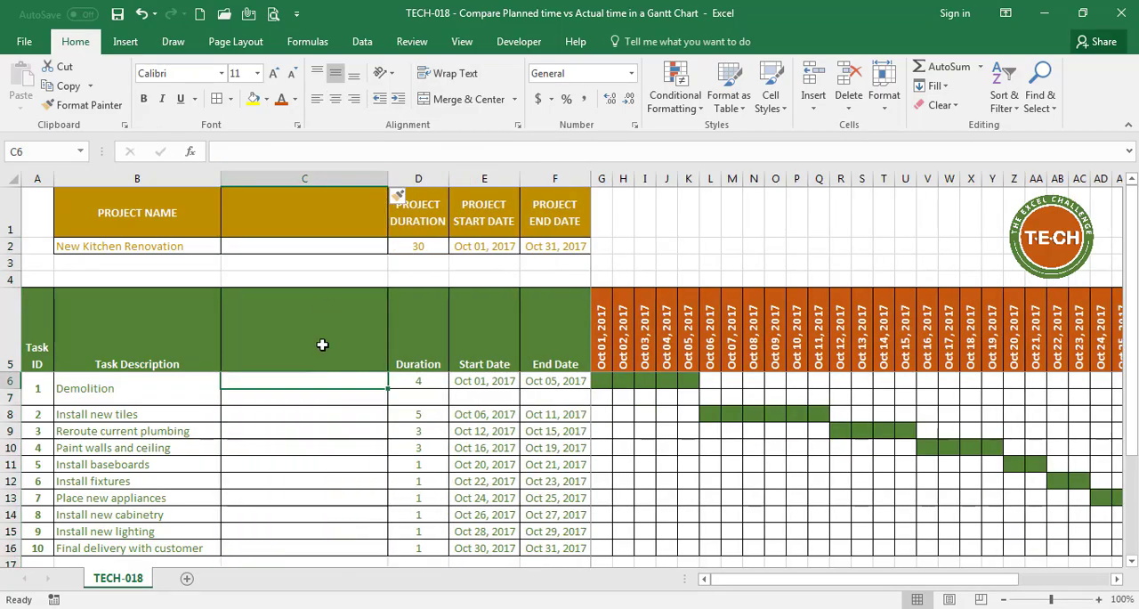
type("PLE")
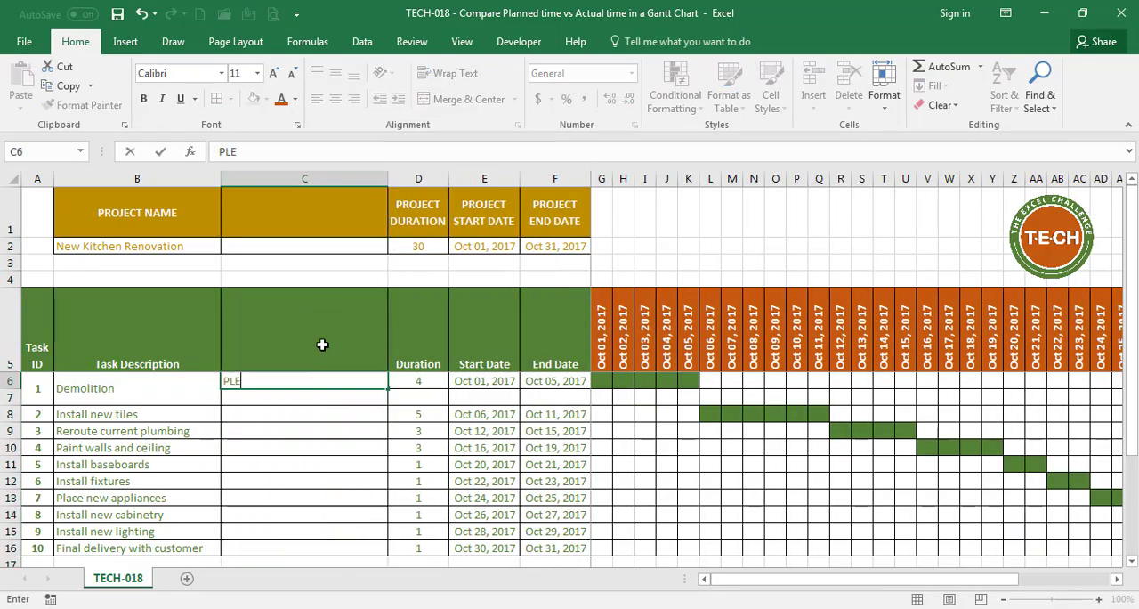
type("NNED")
key("Return")
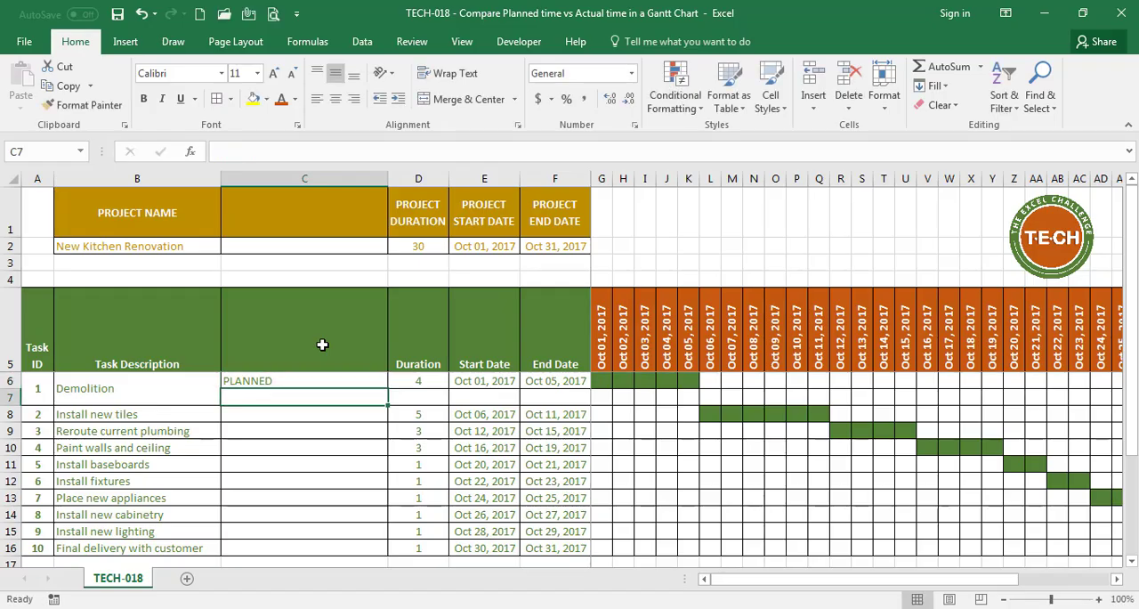
type("ACTUAL")
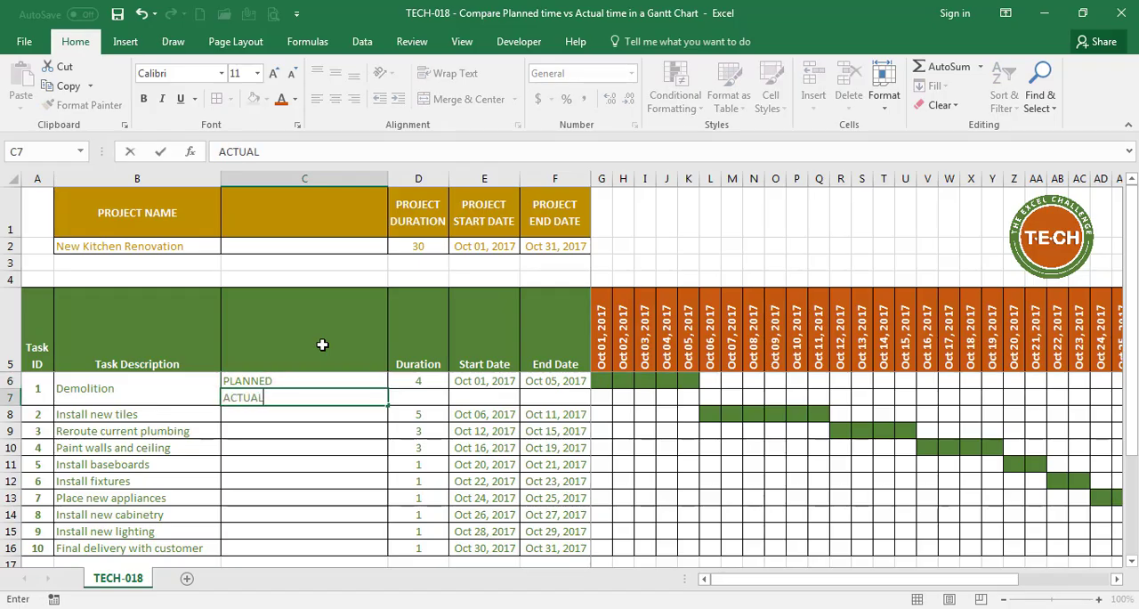
key("Return")
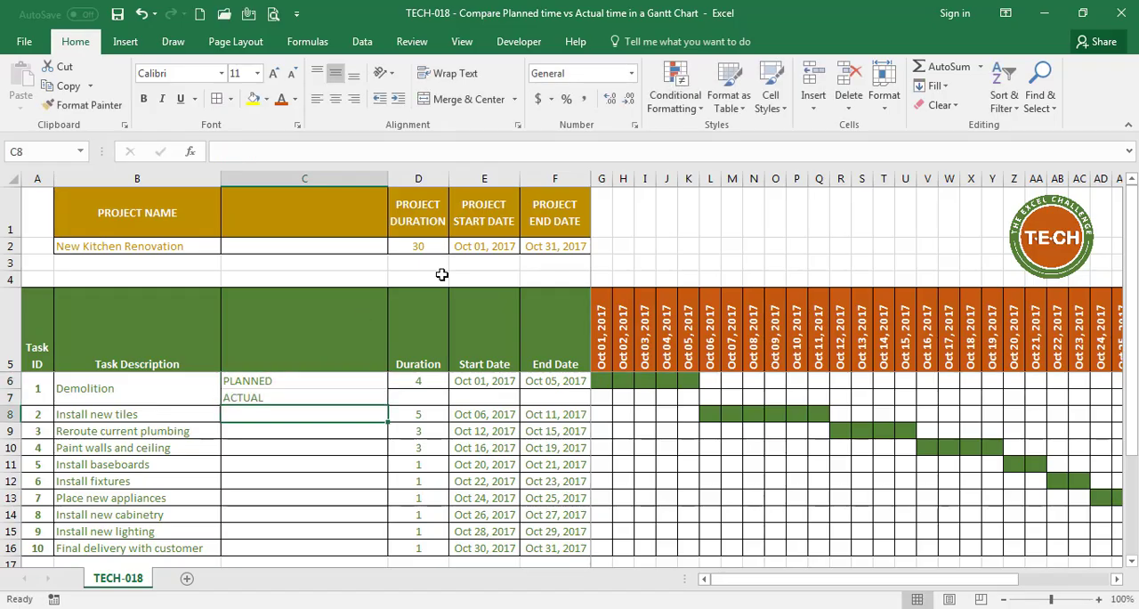
double_click(387, 178)
left_click_drag(249, 378, 249, 396)
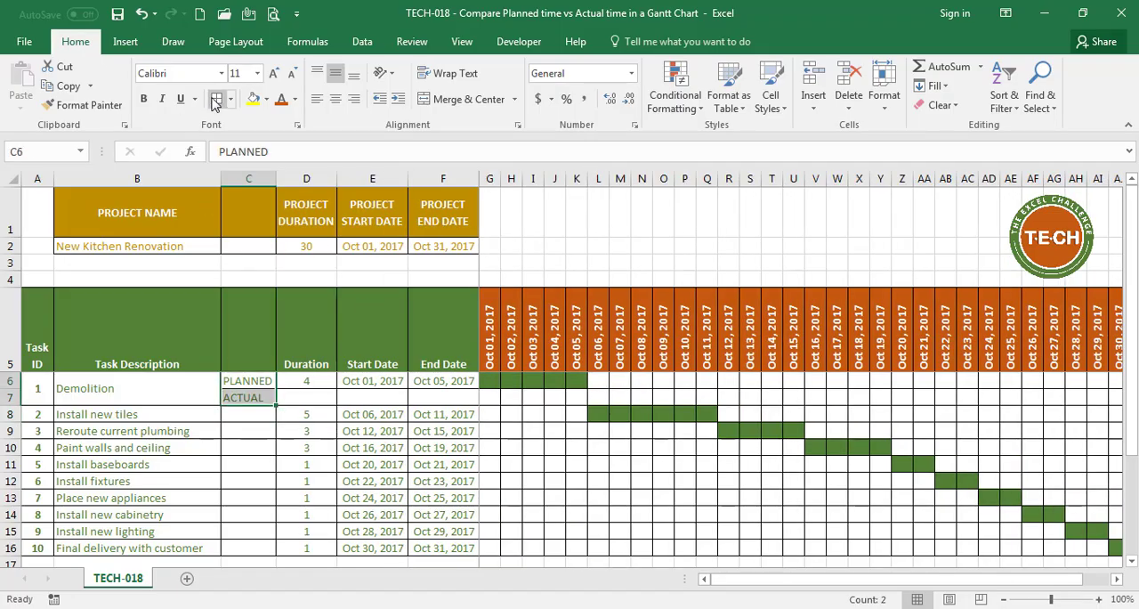
Hide rows 1 to 4 containing the project summary
left_click(7, 278)
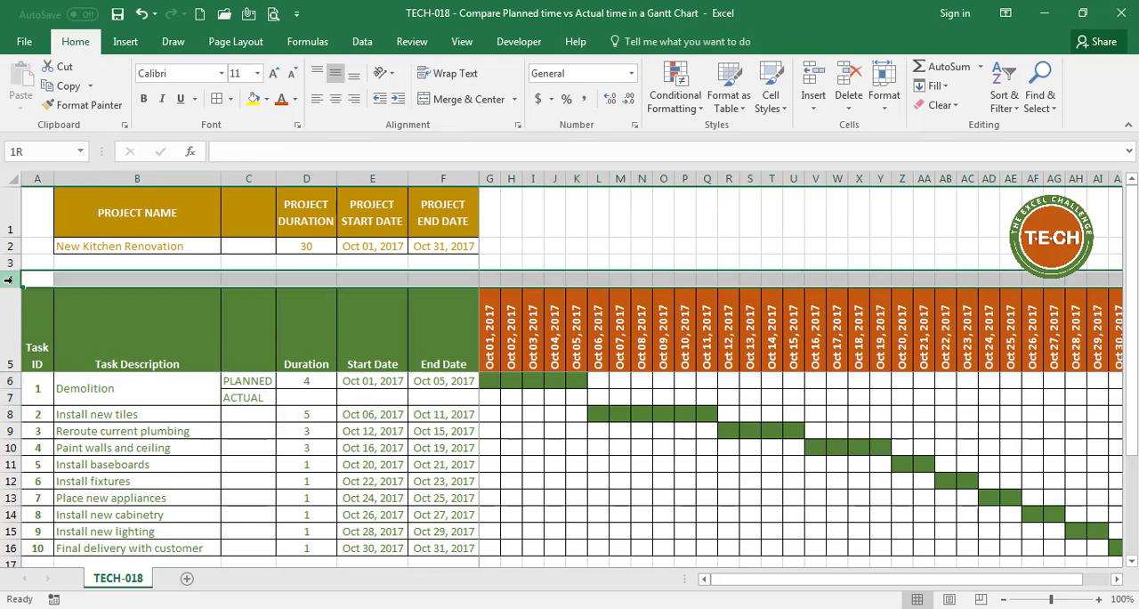
left_click_drag(7, 278, 7, 213)
right_click(7, 212)
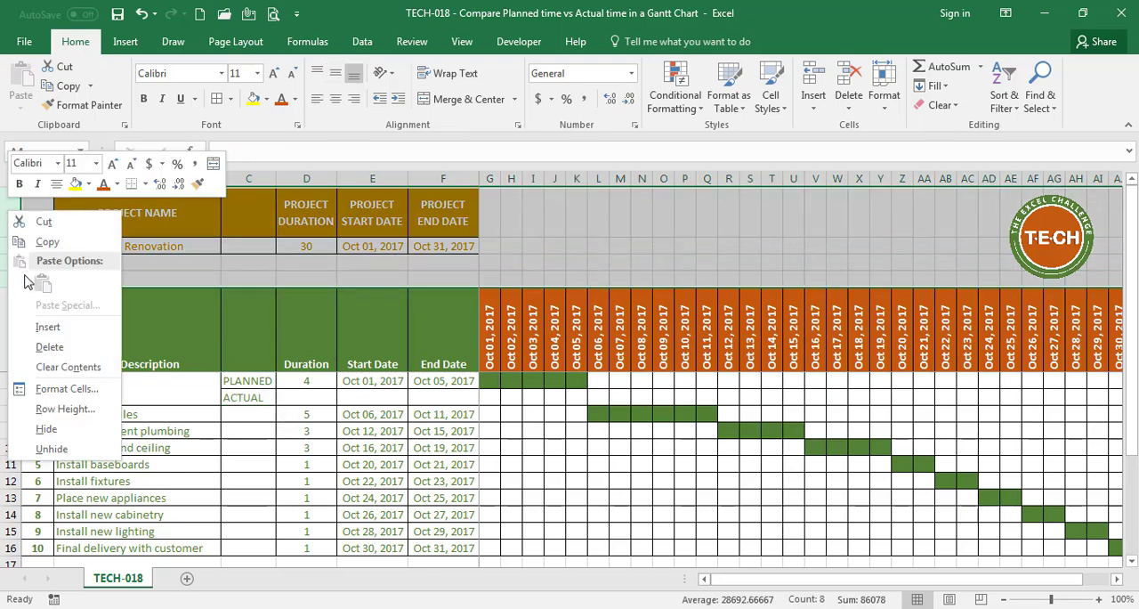
left_click(46, 429)
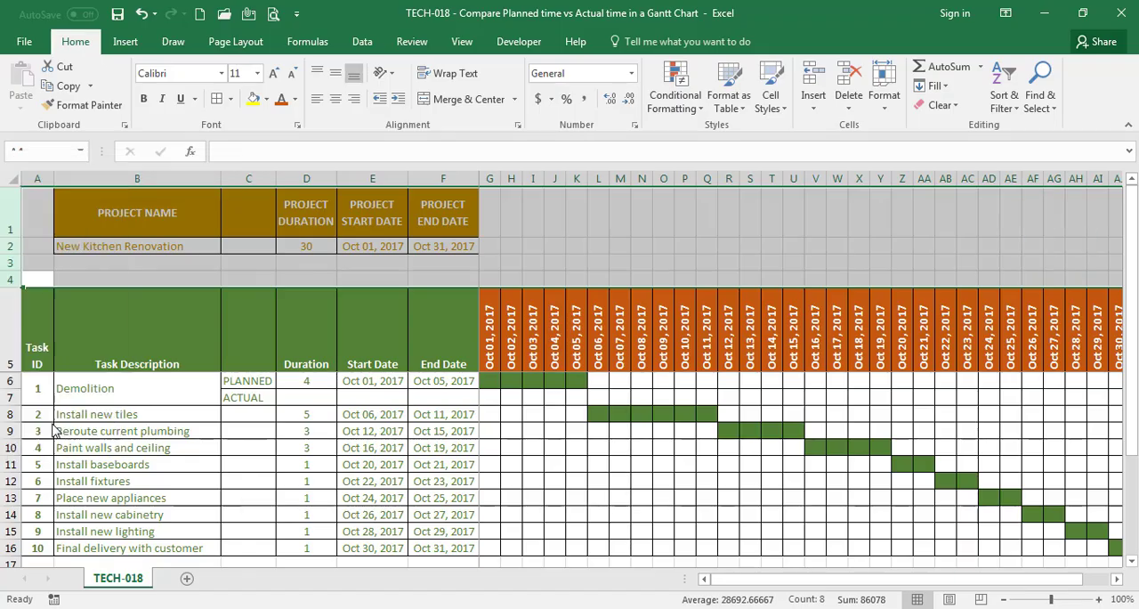
Change the font color of the ACTUAL row cells C7:F7 to dark orange
left_click_drag(253, 297, 447, 300)
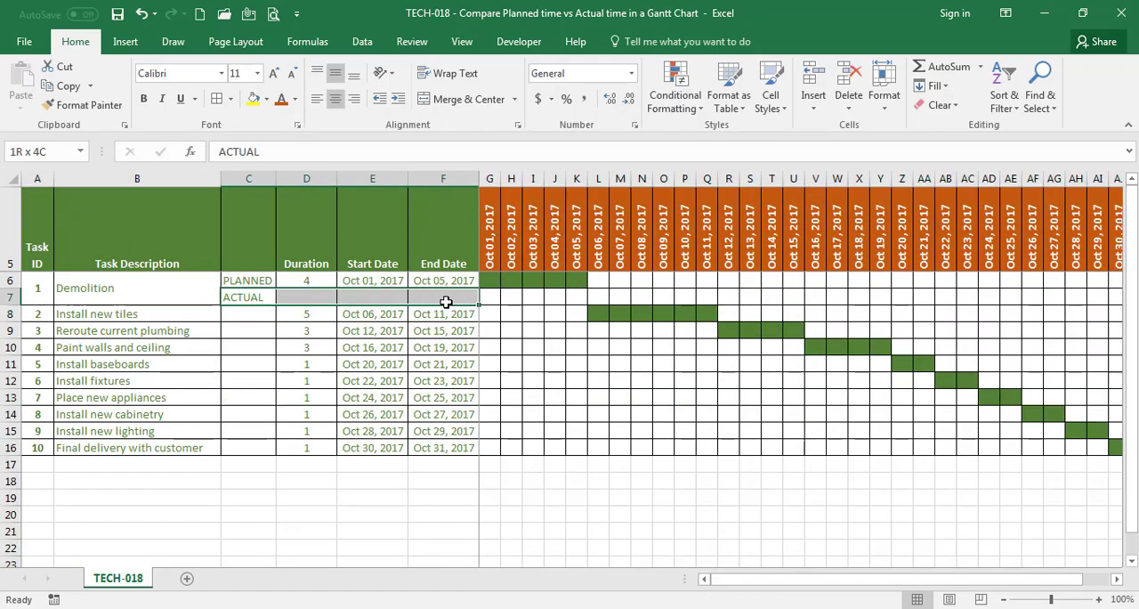
left_click(295, 100)
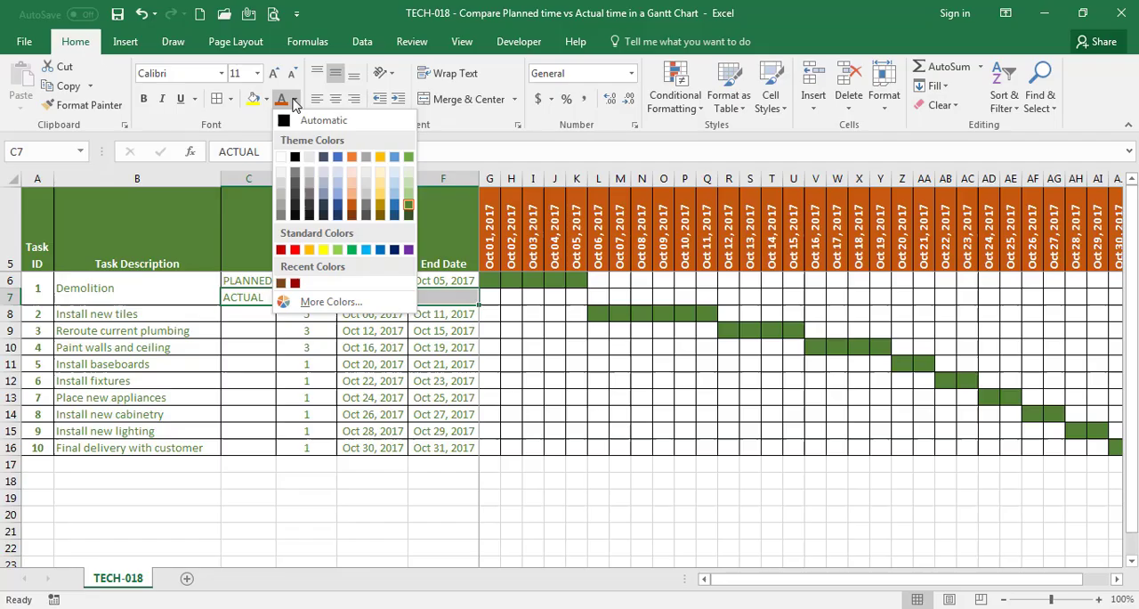
left_click(354, 212)
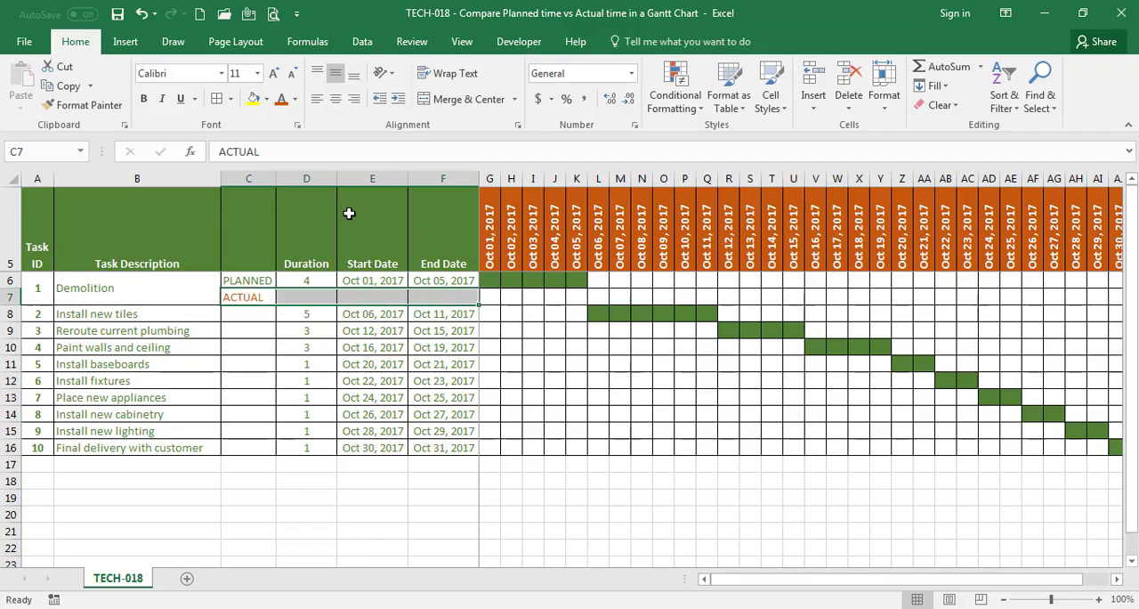
left_click(244, 324)
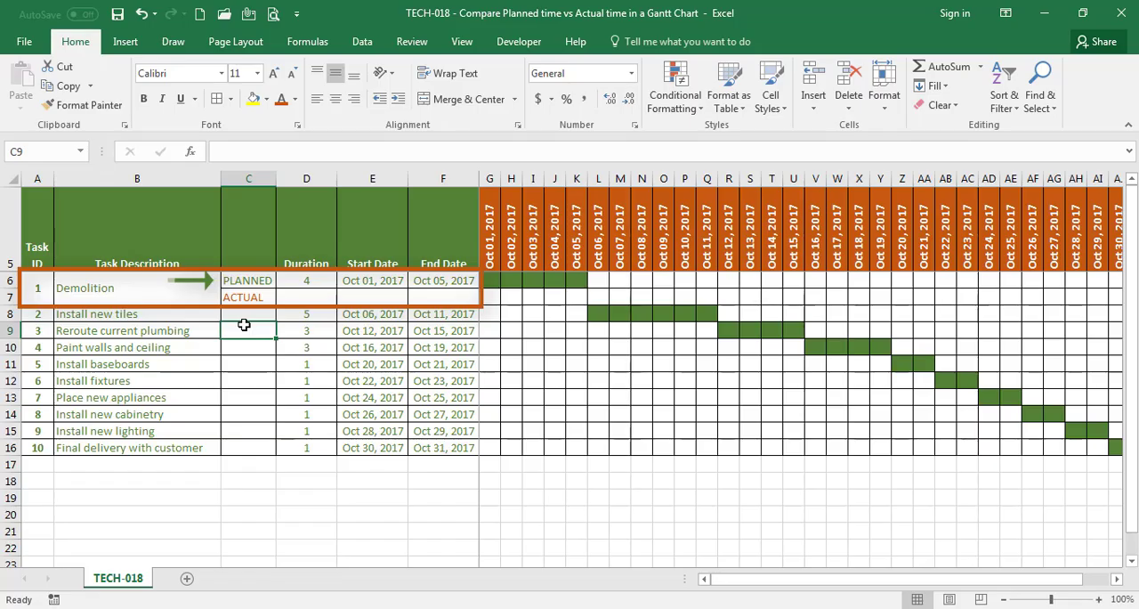
Enter the Demolition task's actual duration of 5 and actual start date 10/02/2017
left_click(300, 298)
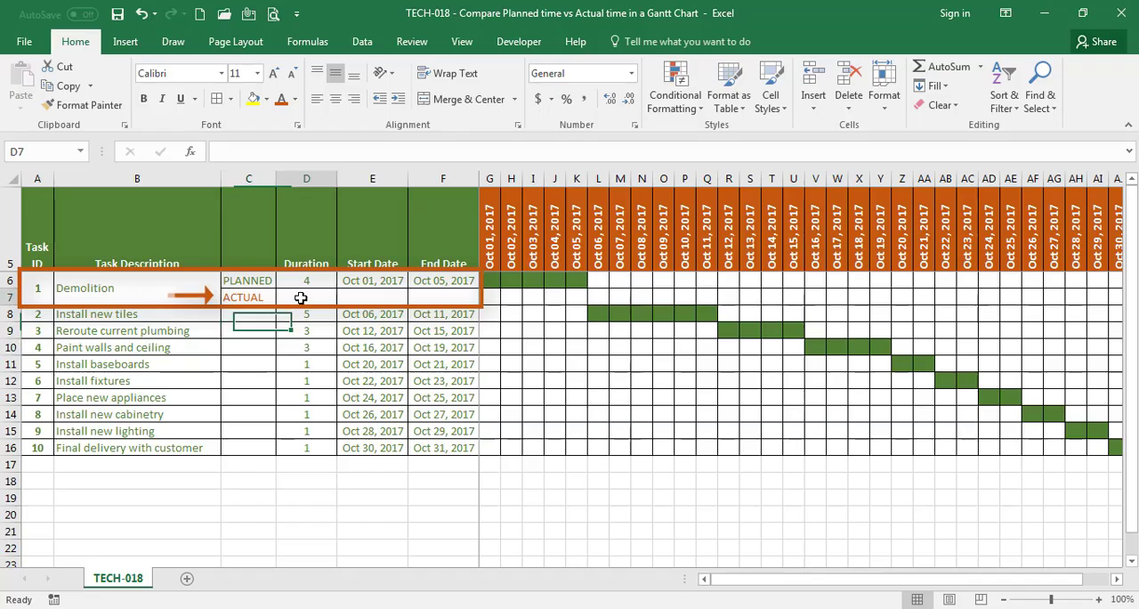
type("5")
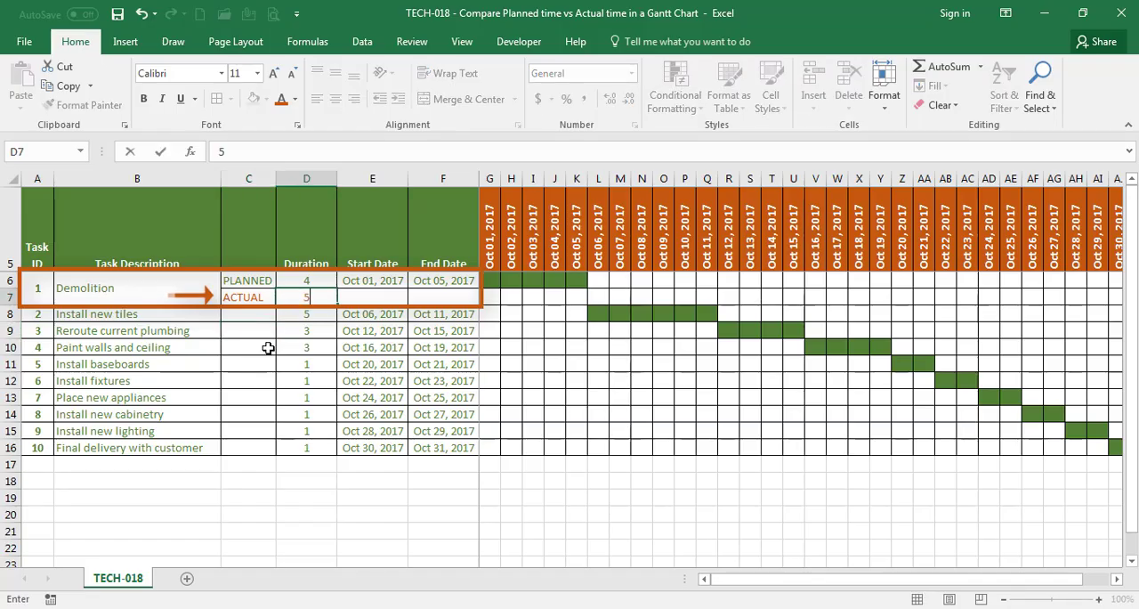
key("Tab")
type("10/")
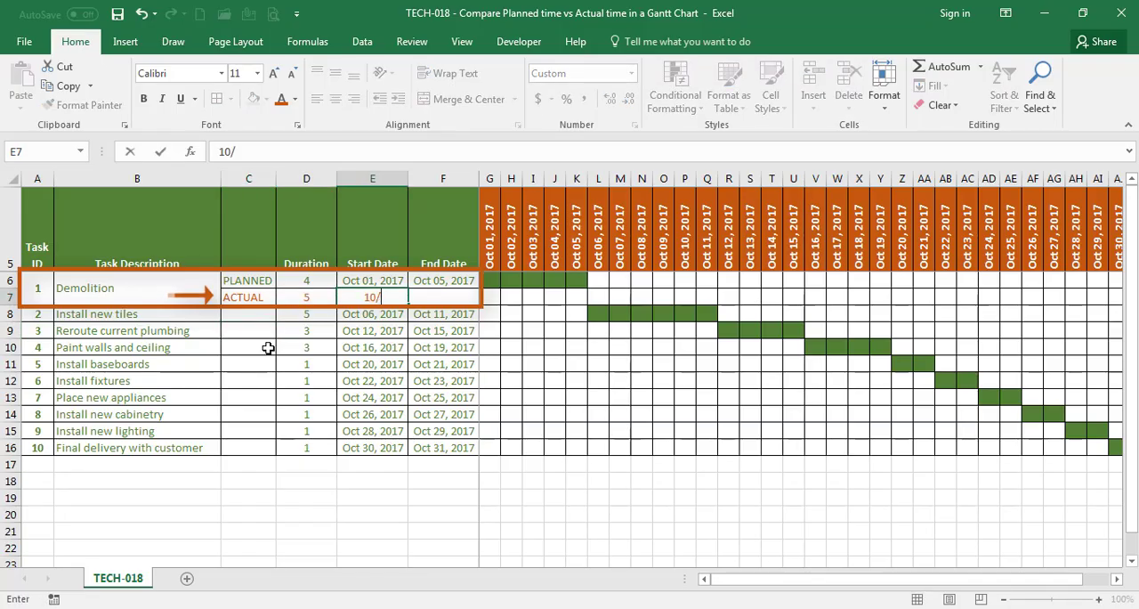
type("02/2017")
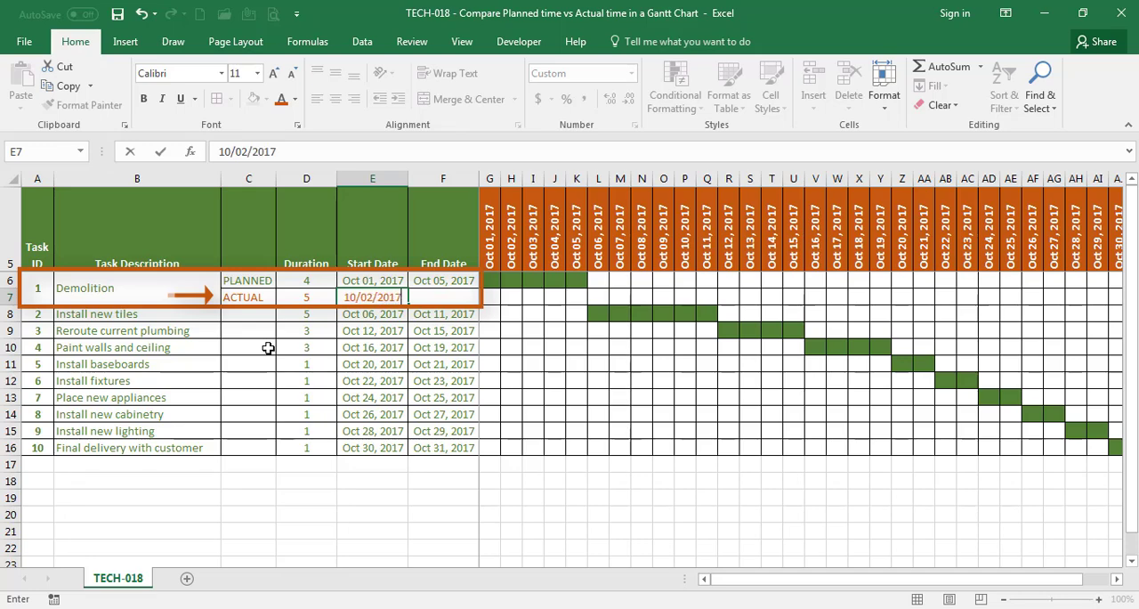
key("Tab")
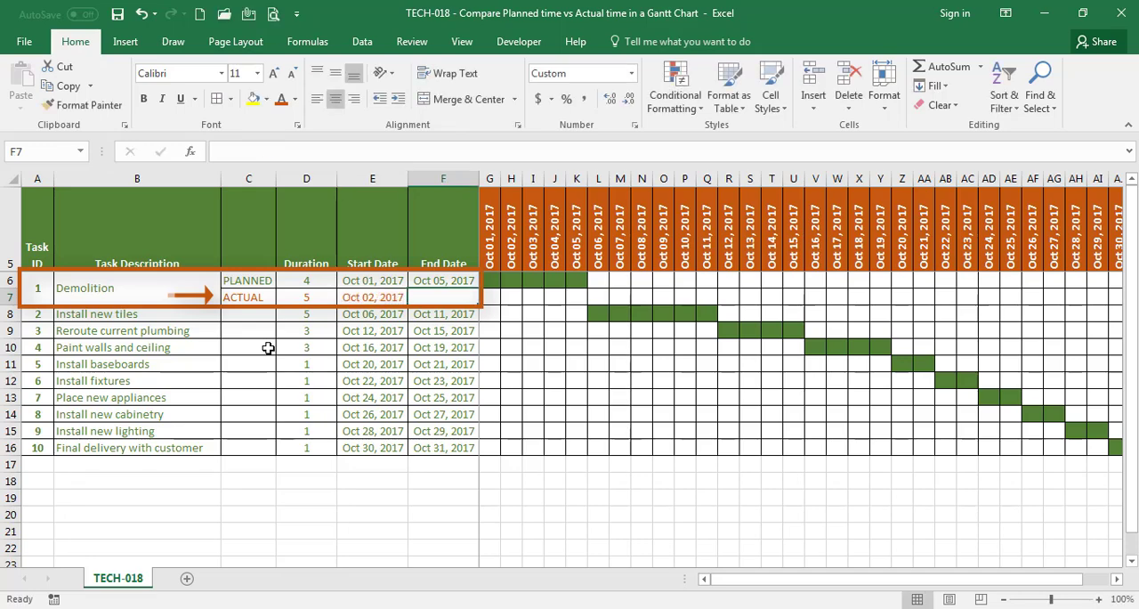
Copy the planned end date in F6 and paste only its formula into the actual end date cell F7
key("Up")
key("ctrl+c")
key("Down")
key("ctrl+alt+v")
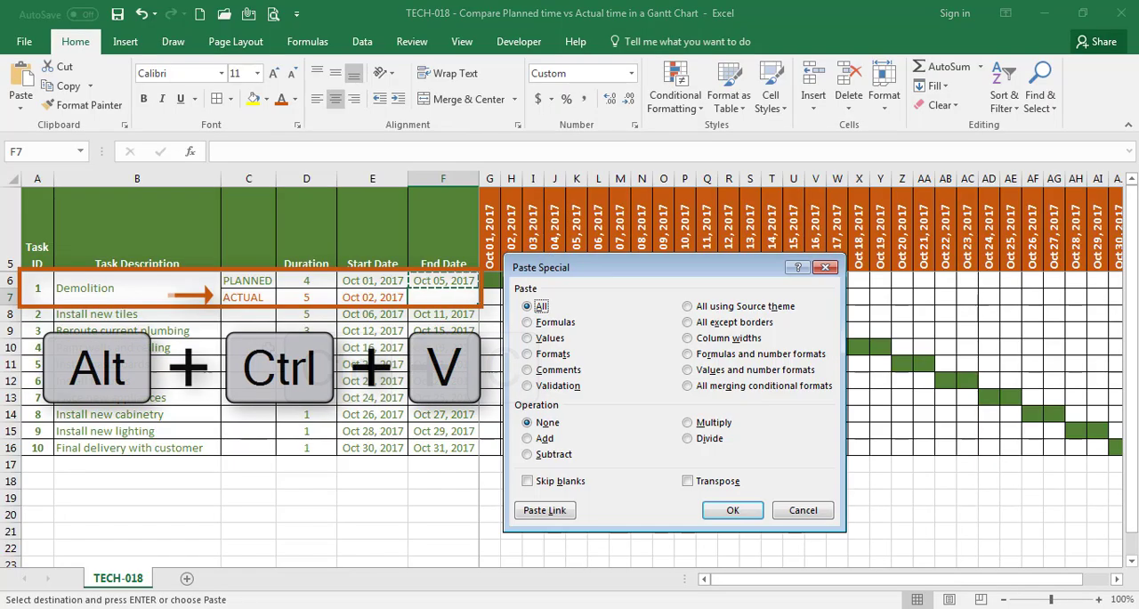
key("f")
key("Return")
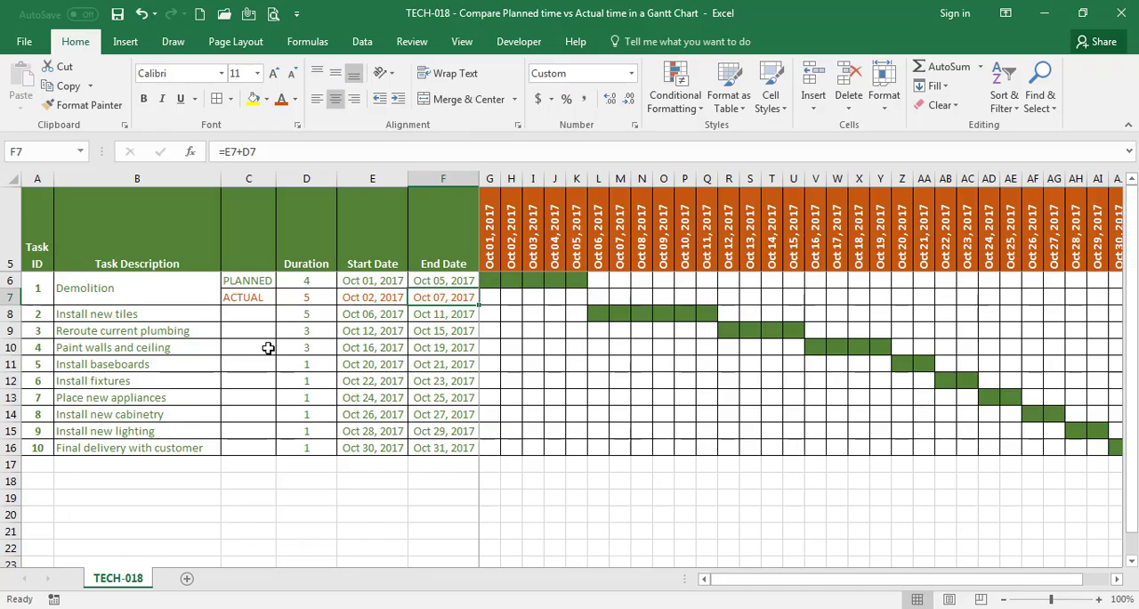
Copy the chart formula from G6 down to G7 and set its value-if-true in G7 to "Y"
left_click(488, 282)
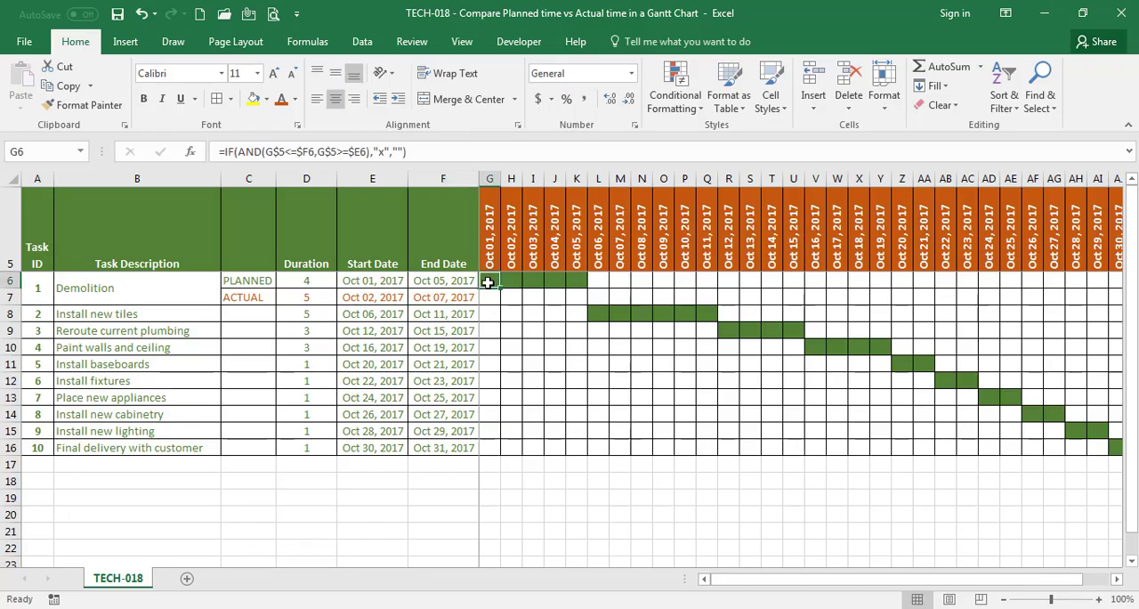
left_click_drag(500, 289, 508, 303)
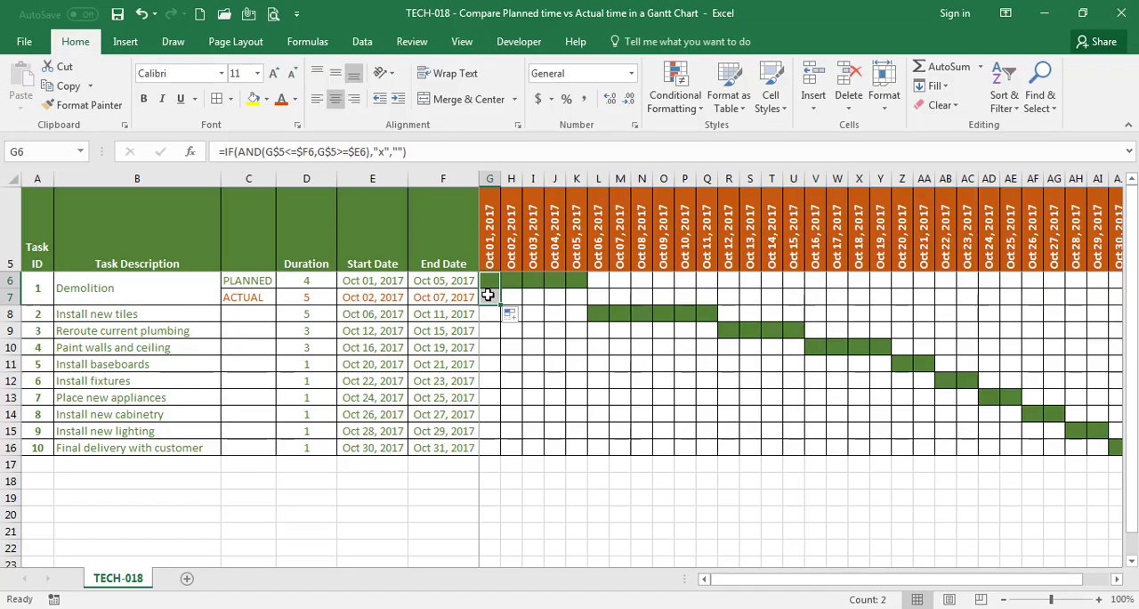
left_click(487, 295)
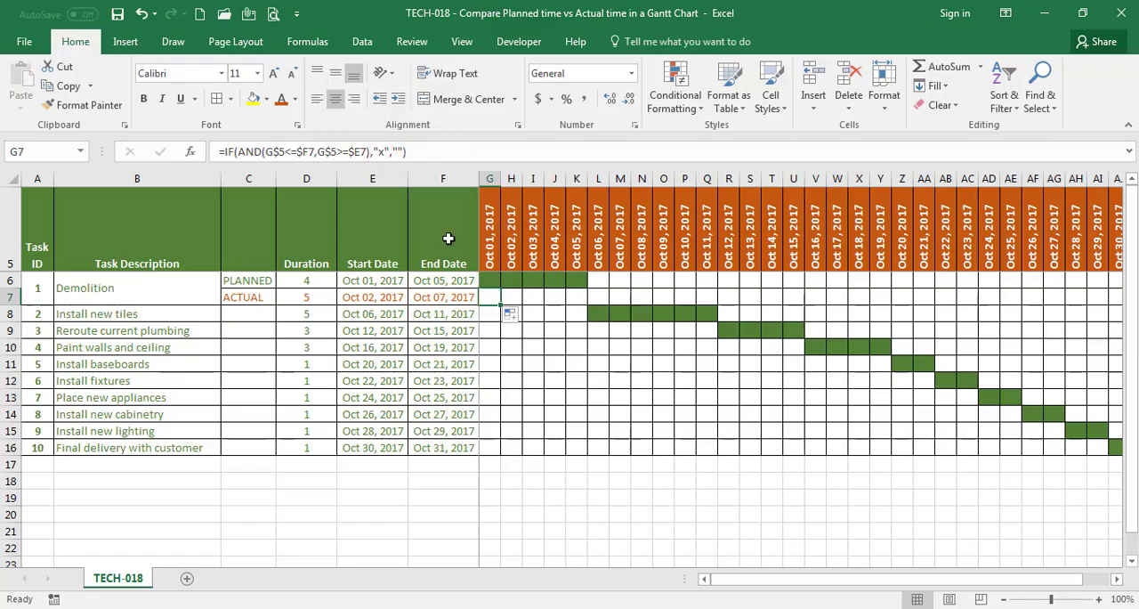
double_click(386, 151)
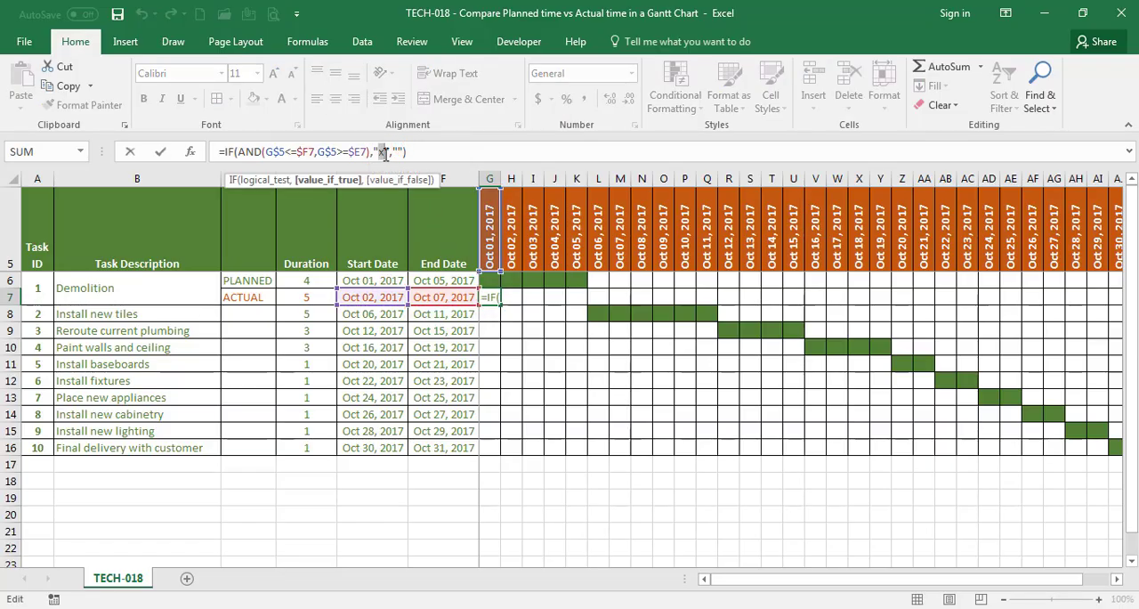
type("Y")
key("Return")
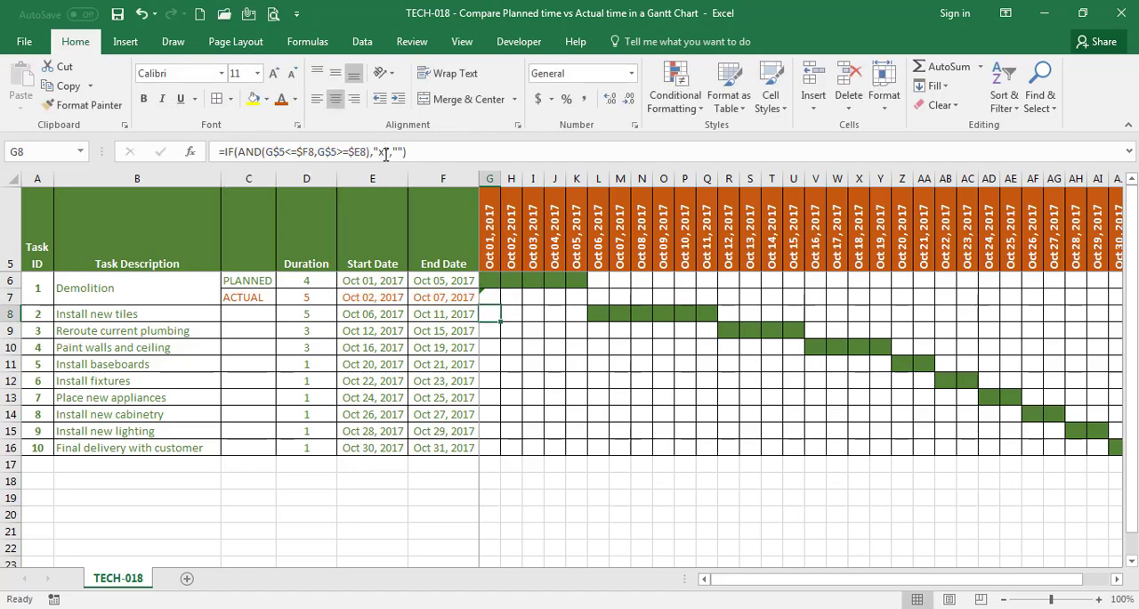
Fill the G7 formula across the Demolition ACTUAL row through the Oct 31, 2017 column
left_click(489, 297)
mouse_move(500, 305)
left_mouse_down()
mouse_move(920, 323)
mouse_move(1112, 305)
mouse_move(1098, 305)
left_mouse_up()
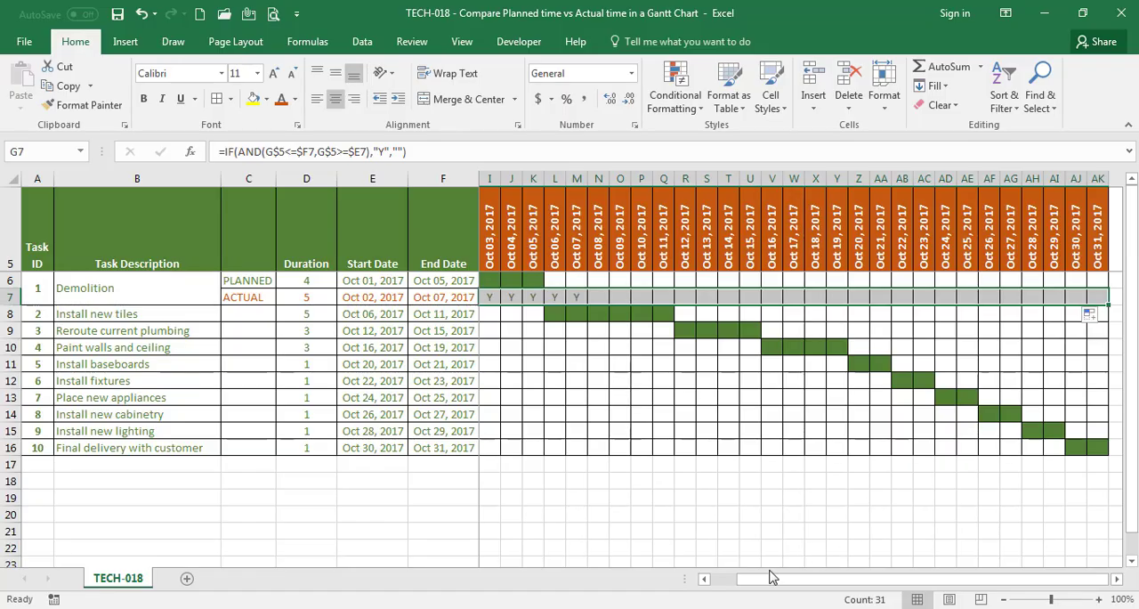
left_click(725, 586)
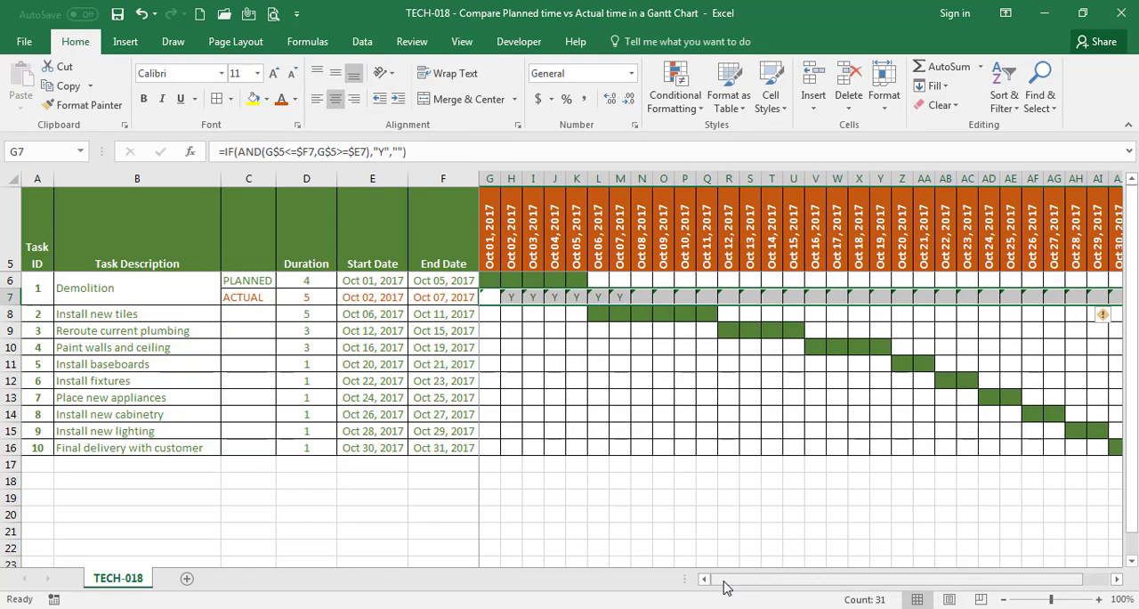
Ignore the inconsistent formula errors in the Demolition ACTUAL row of the chart
left_click(1108, 319)
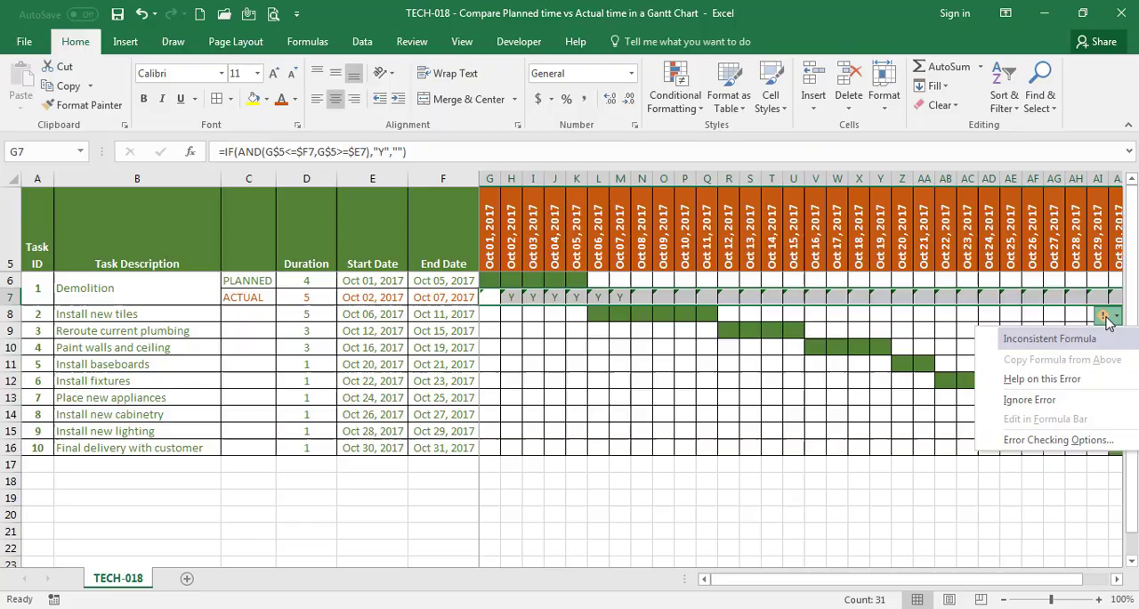
left_click(1047, 402)
left_click(494, 498)
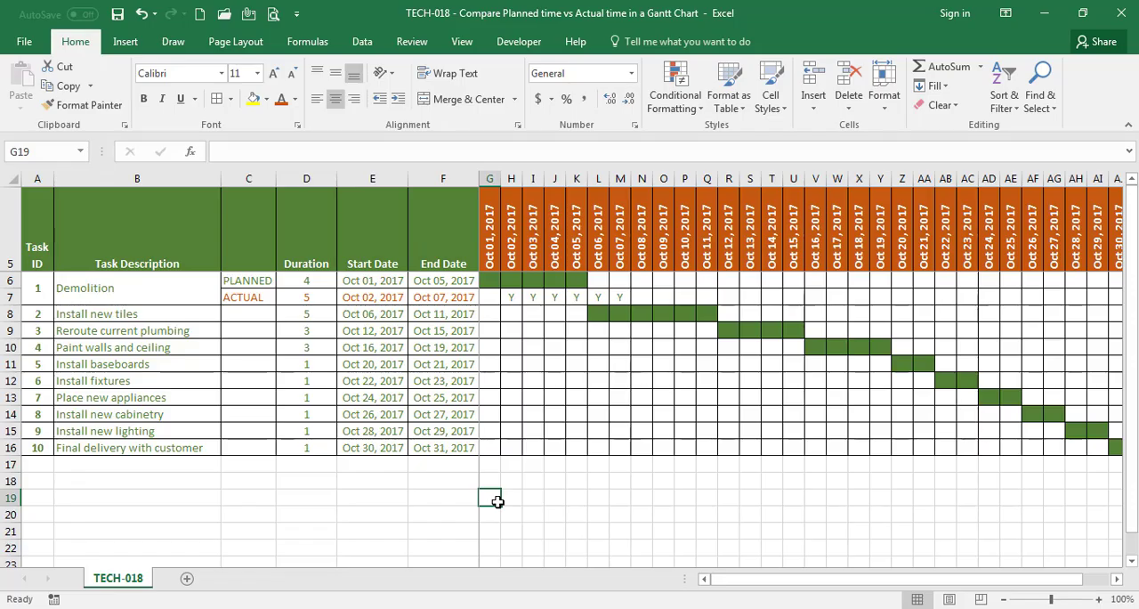
Start an Equal To conditional formatting rule for "Y" on date columns G through AK, using a custom format
scroll(496, 501, "down", 1)
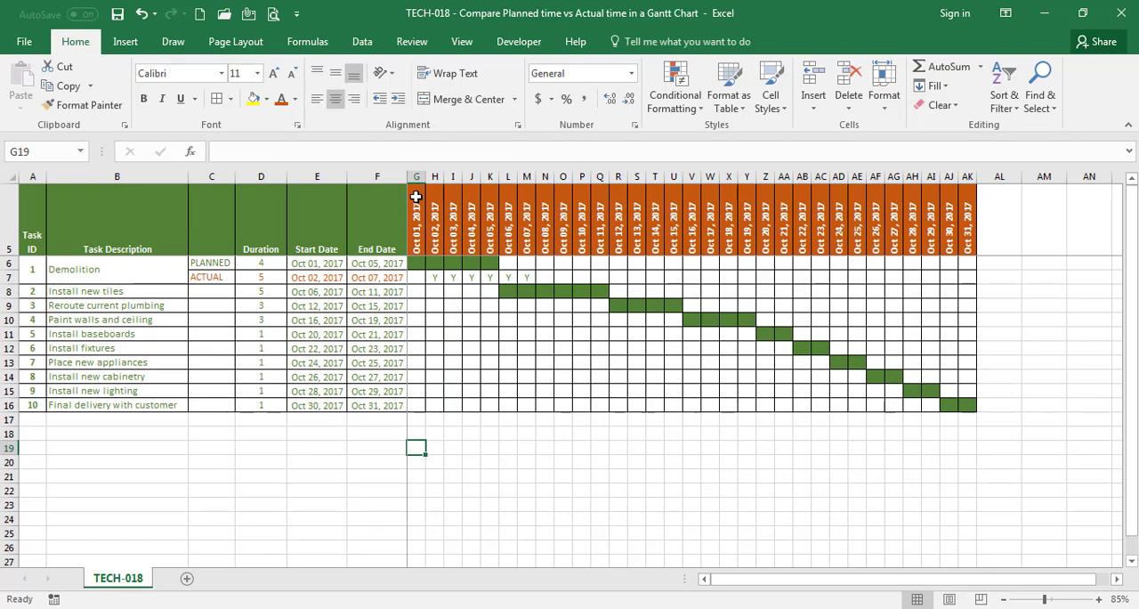
left_click_drag(415, 173, 956, 229)
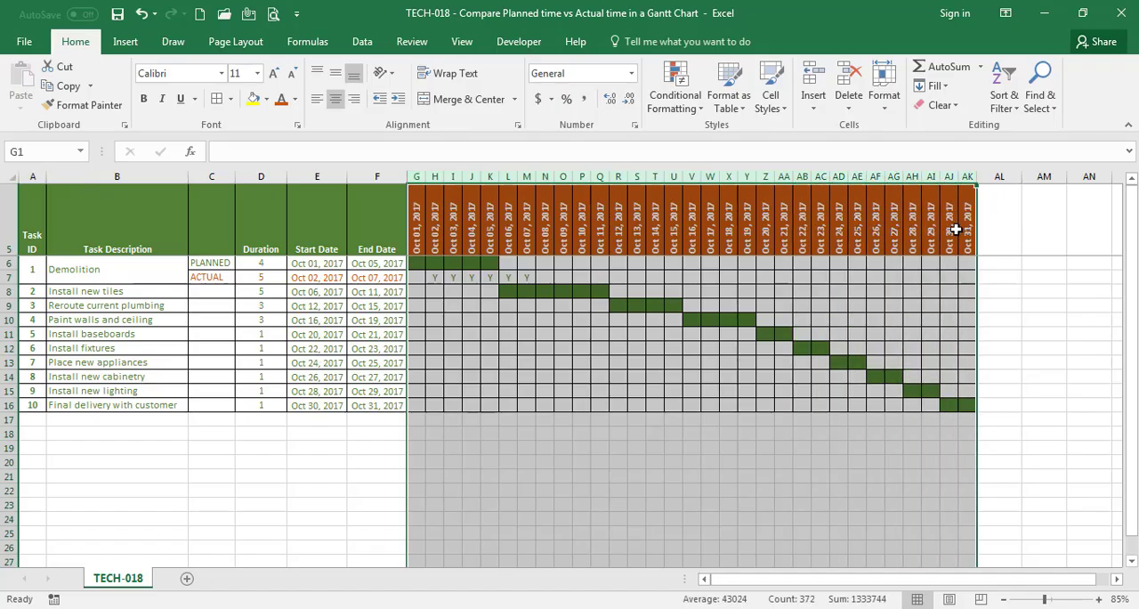
left_click(688, 105)
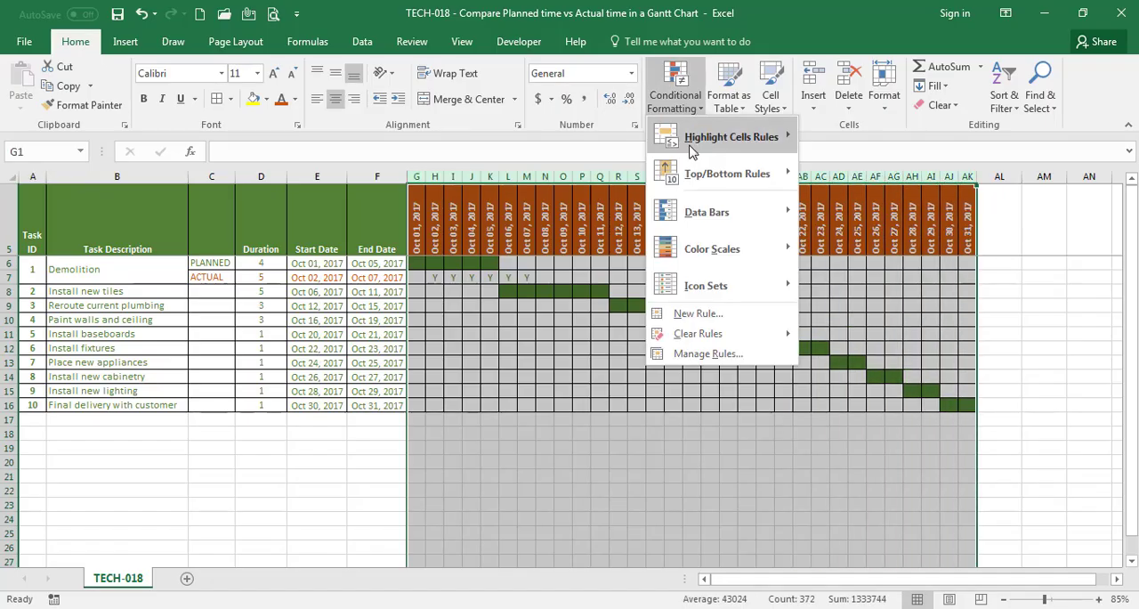
mouse_move(729, 136)
left_click(859, 249)
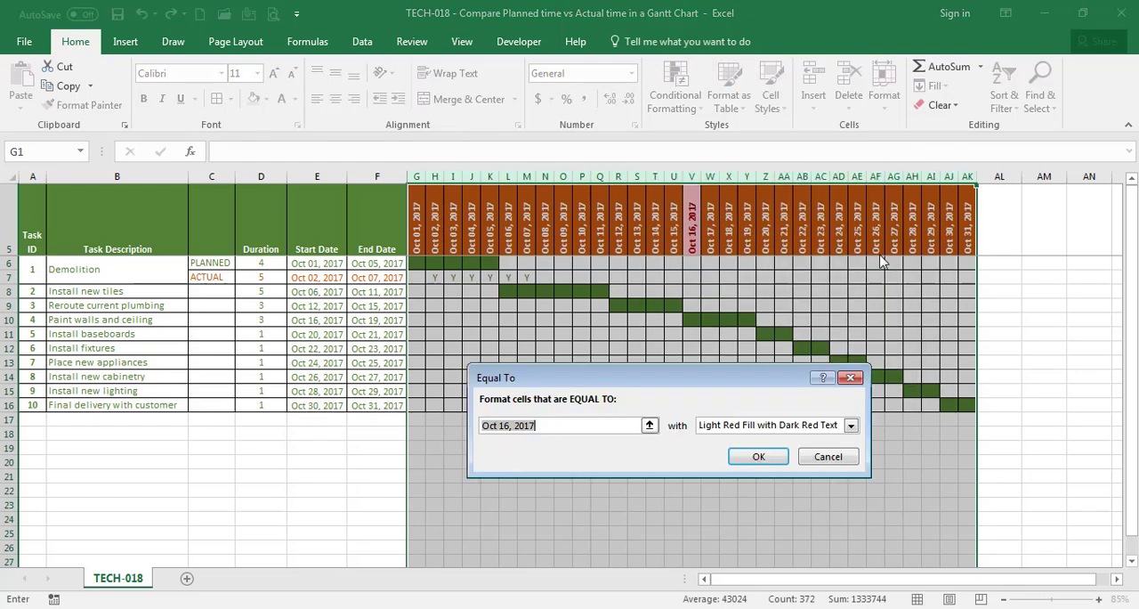
type("Y")
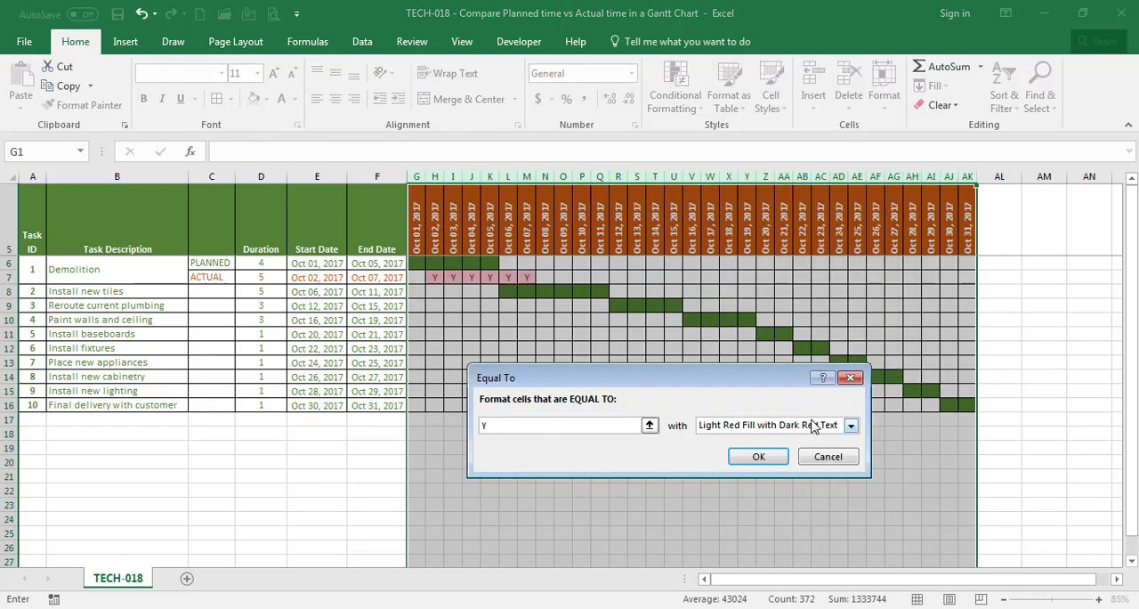
left_click(814, 424)
left_click(737, 506)
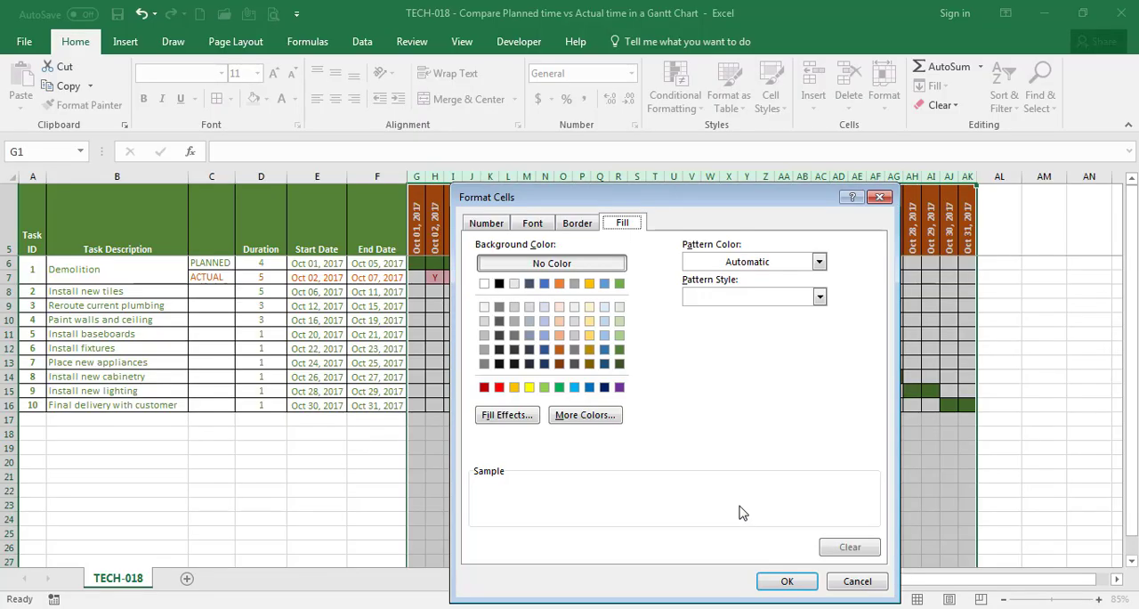
Set the rule's fill and font to the same dark orange and apply it to the chart
left_click(559, 351)
left_click(532, 223)
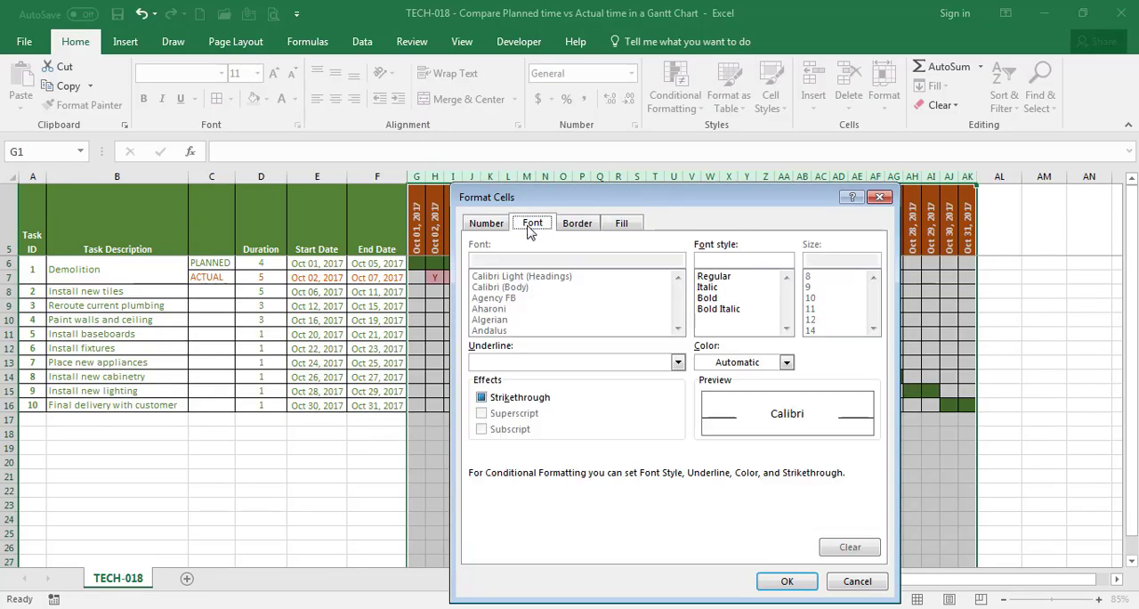
left_click(737, 362)
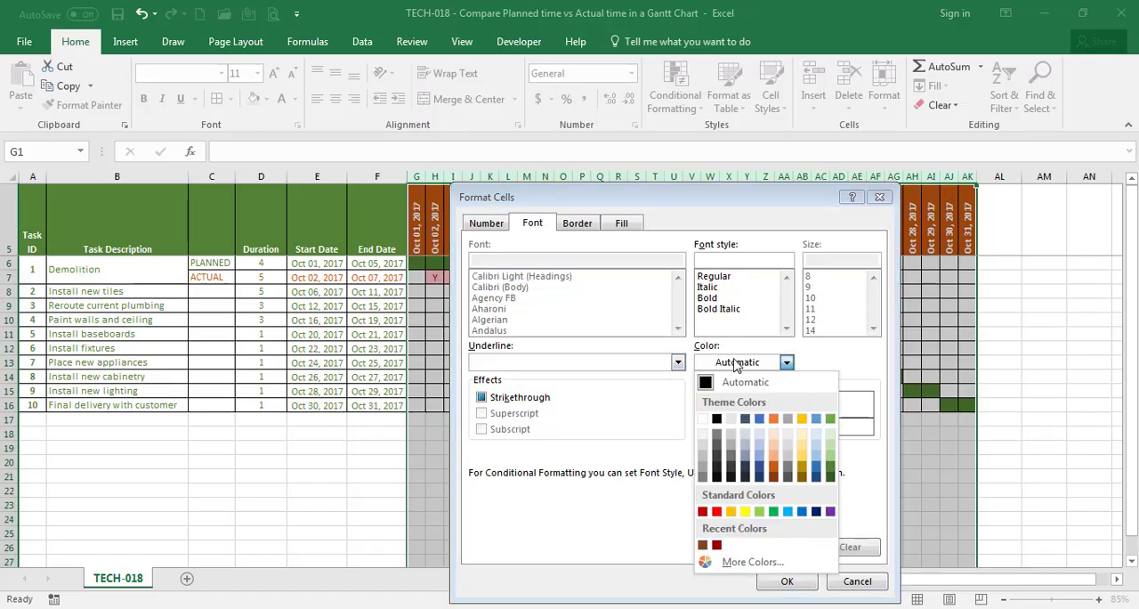
left_click(774, 471)
left_click(787, 580)
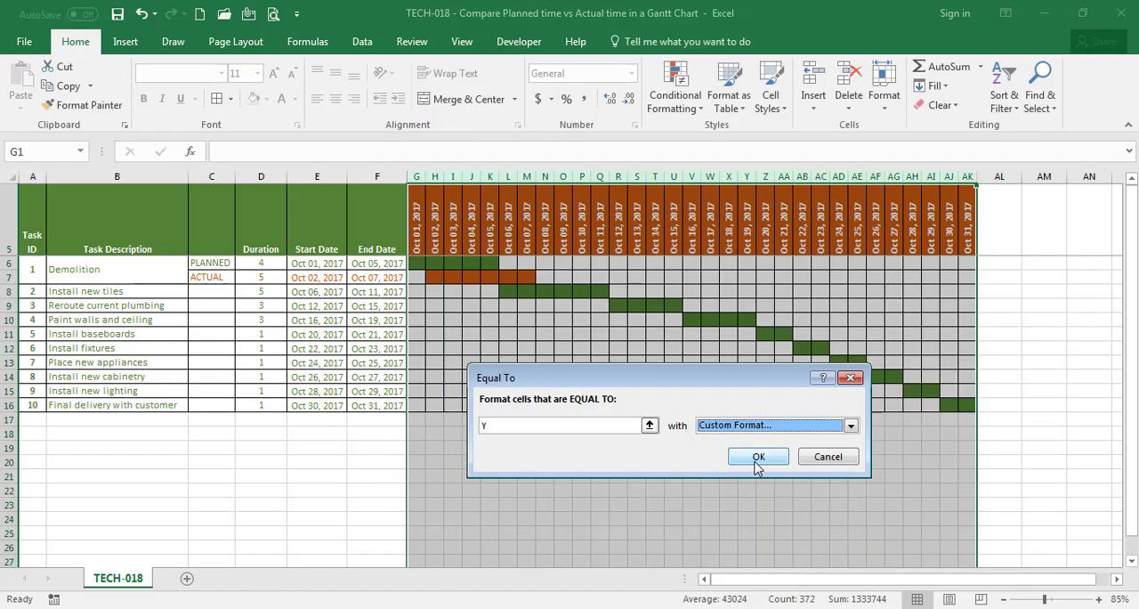
left_click(754, 459)
left_click(568, 442)
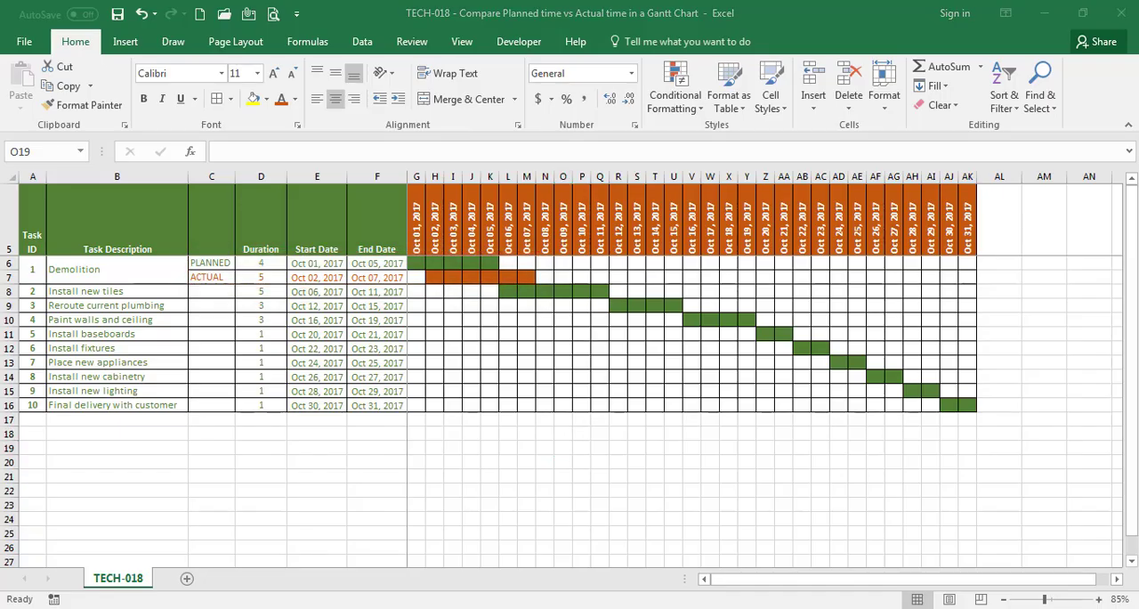
Select rows 9 through 17 individually and insert a blank row above each one
left_click(10, 305)
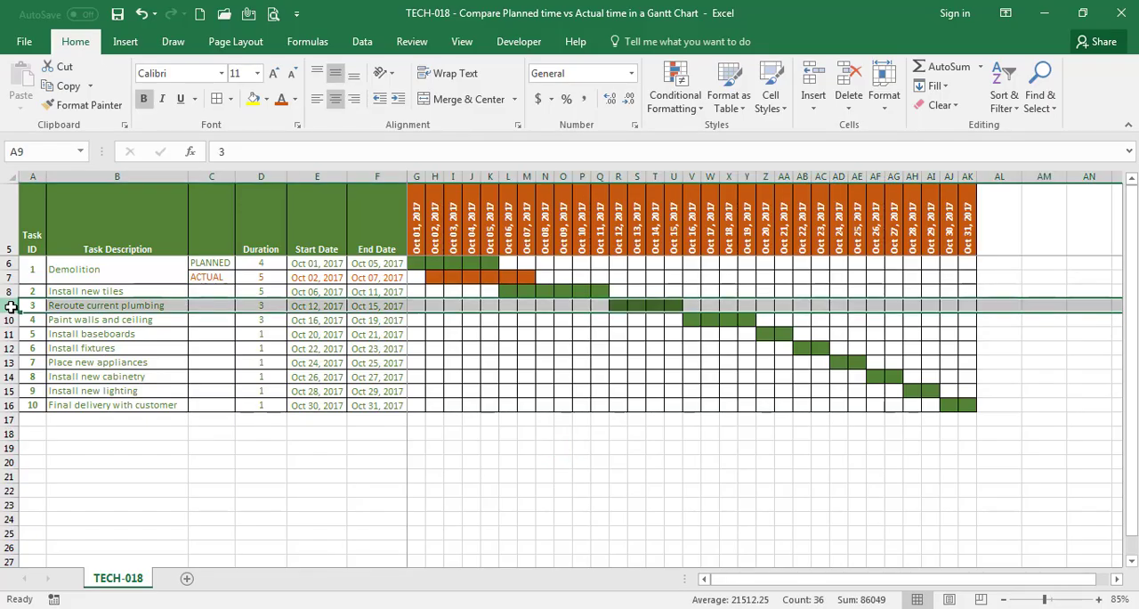
key("ctrl")
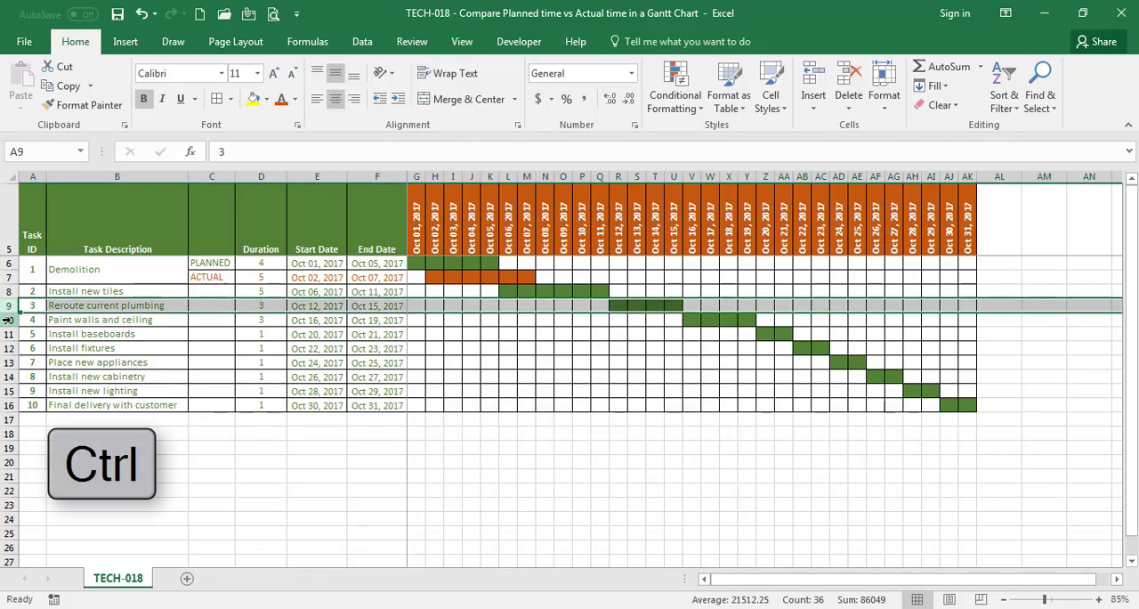
left_click(7, 319, "ctrl")
left_click(7, 334, "ctrl")
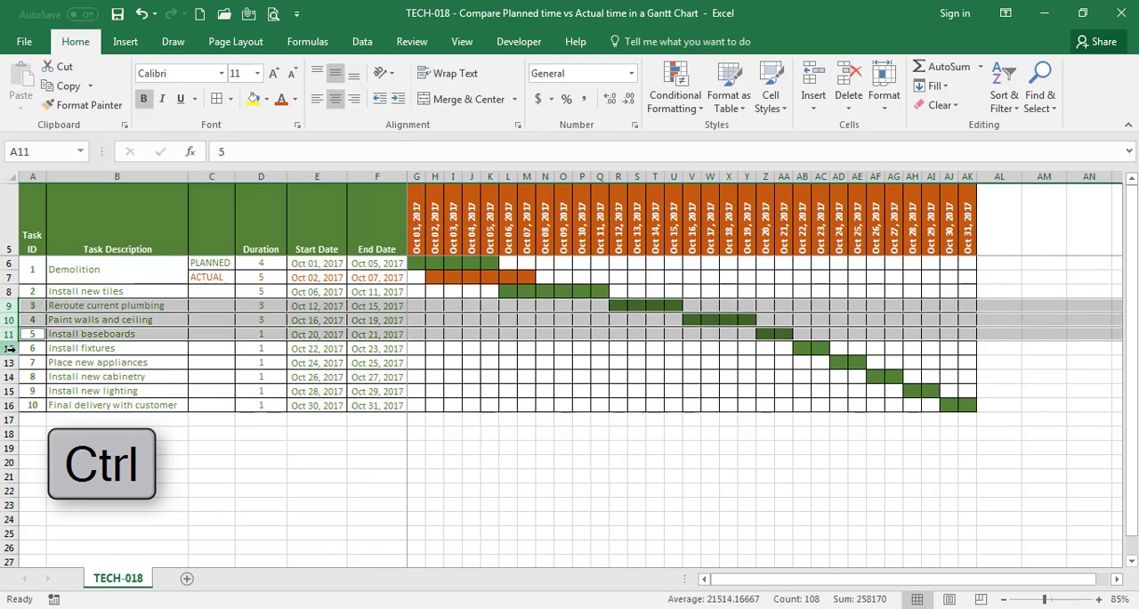
left_click(7, 347, "ctrl")
left_click(7, 362, "ctrl")
left_click(7, 376, "ctrl")
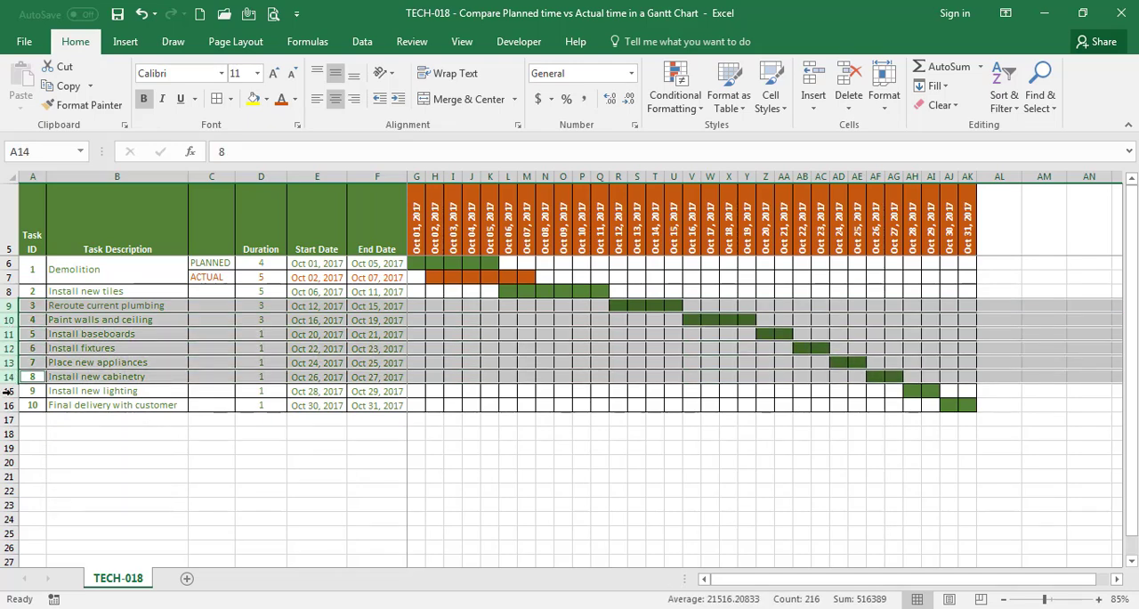
left_click(7, 391, "ctrl")
left_click(9, 405, "ctrl")
left_click(9, 418)
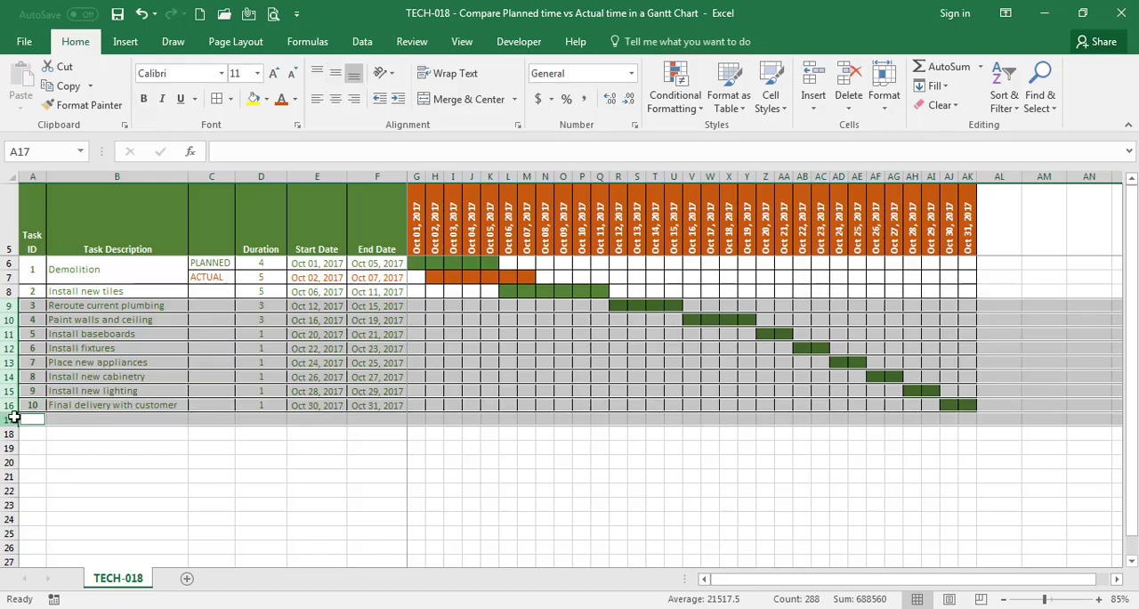
right_click(9, 418)
left_click(43, 294)
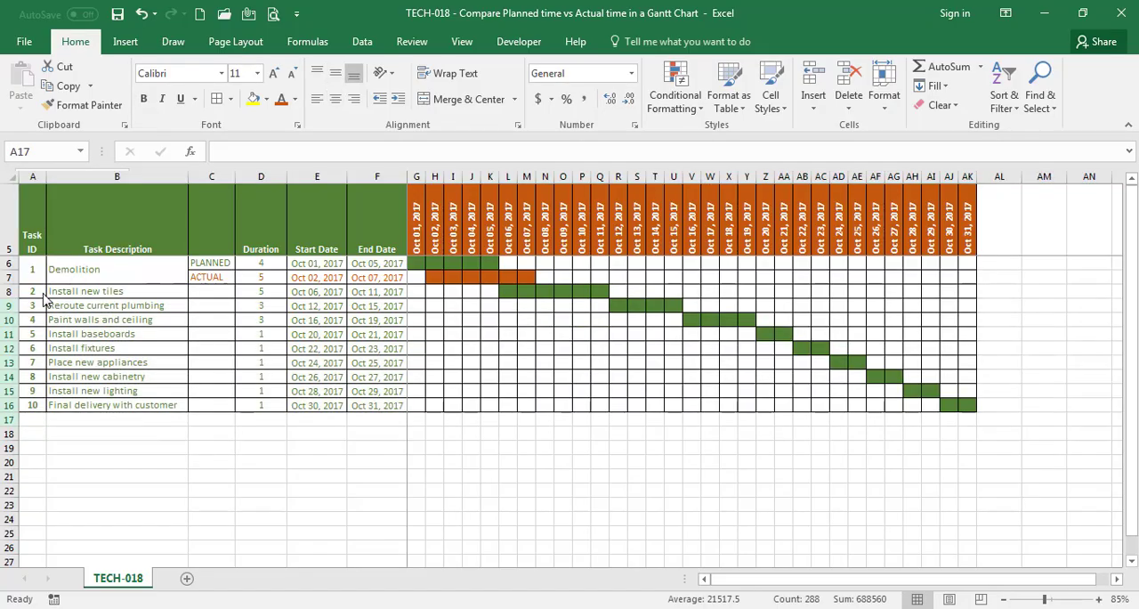
left_click(63, 292)
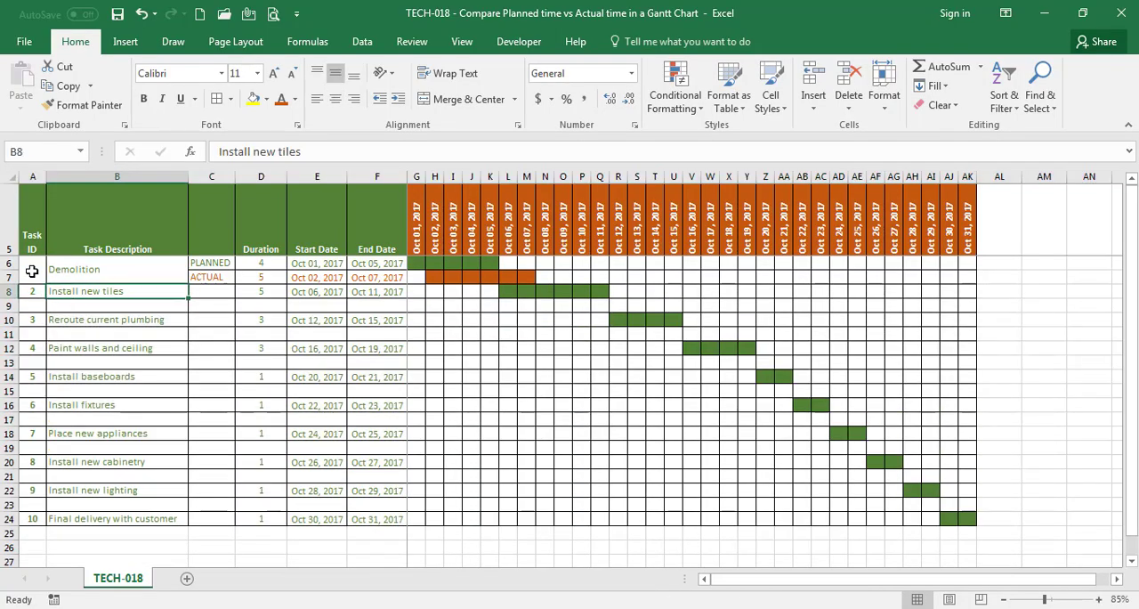
Copy the formatting of the Demolition rows A6:AK7 onto the remaining task rows A8:AK25
left_click_drag(36, 267, 968, 261)
left_click(81, 105)
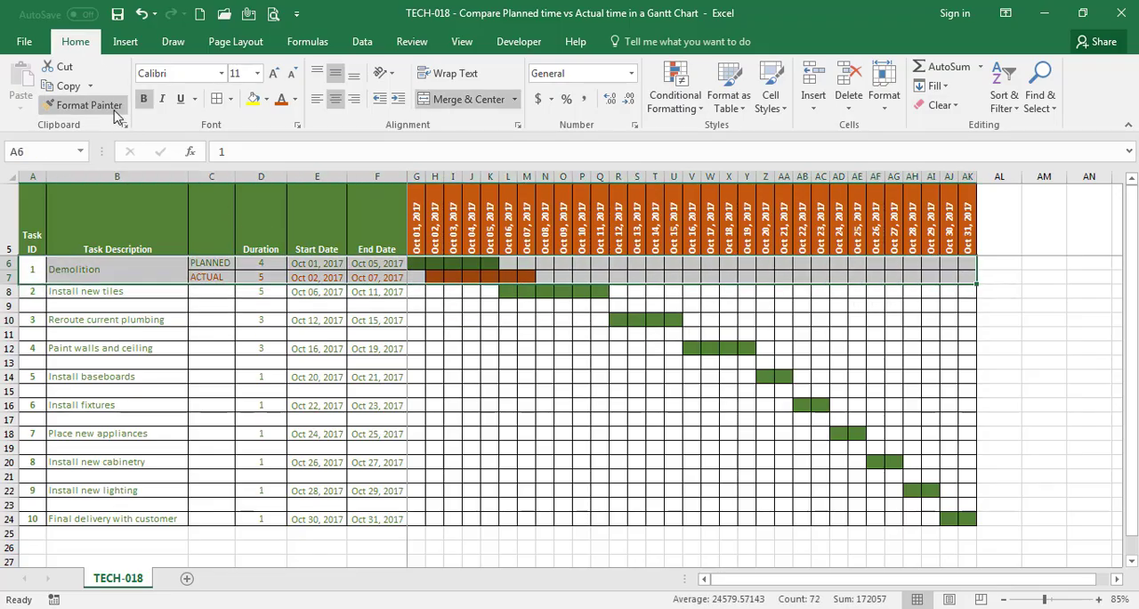
left_click_drag(41, 293, 970, 532)
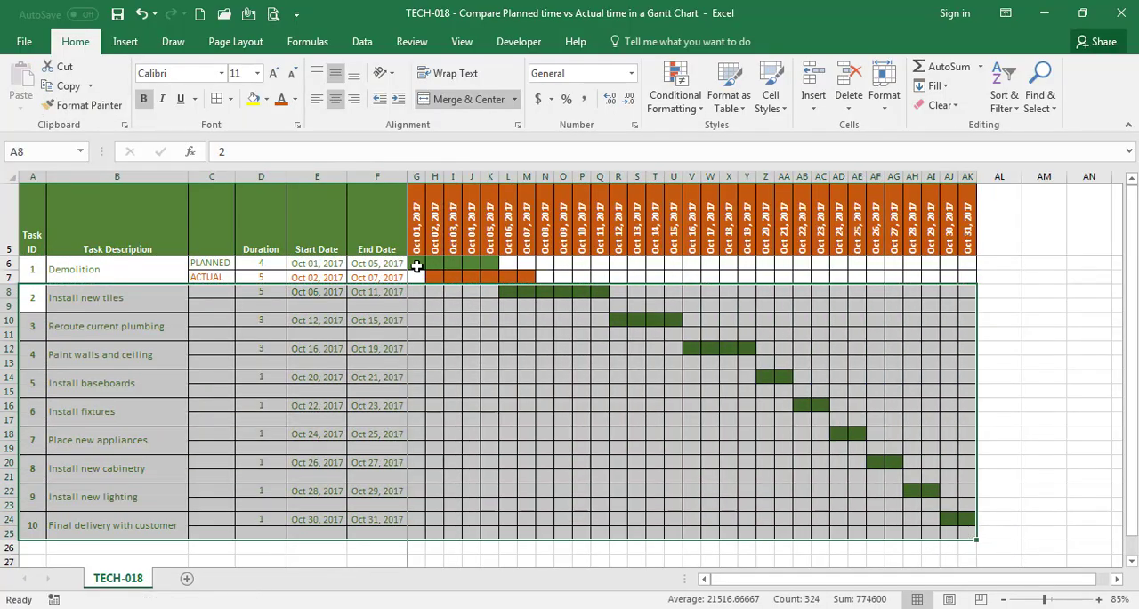
Copy the chart formulas in G6:AK7 to G8:AK25 and ignore the inconsistent formula errors there
left_click_drag(419, 263, 969, 274)
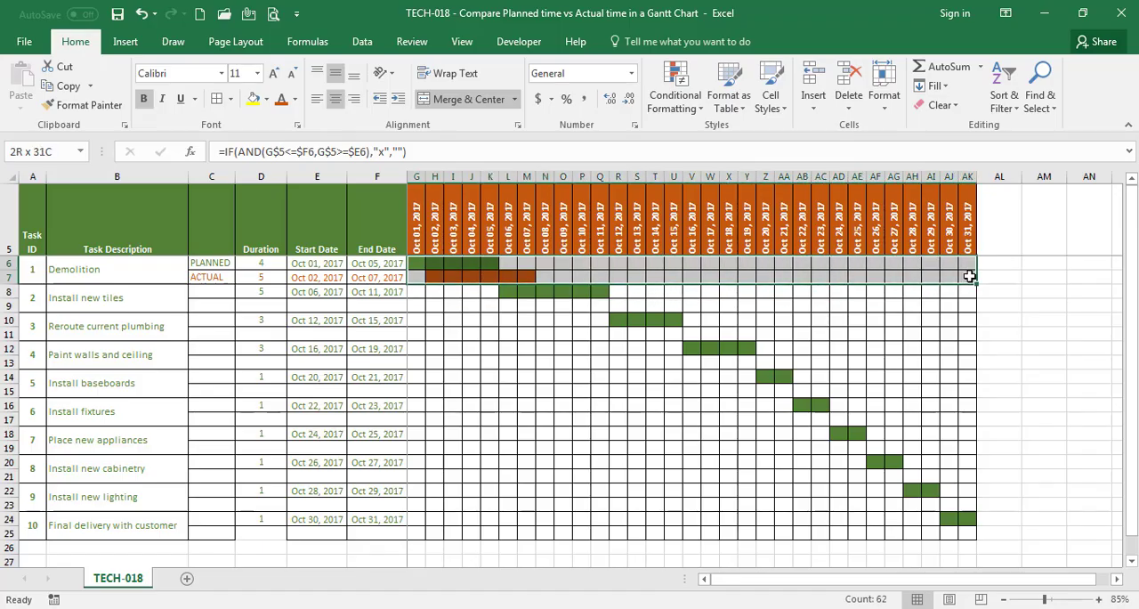
key("ctrl+c")
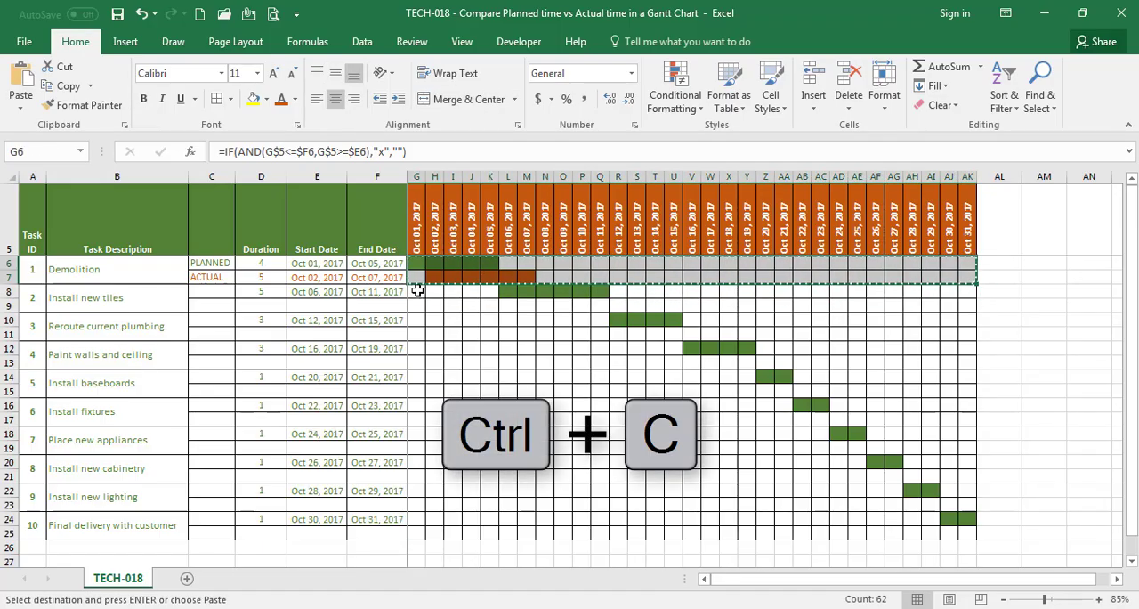
left_click_drag(416, 291, 968, 529)
key("ctrl+v")
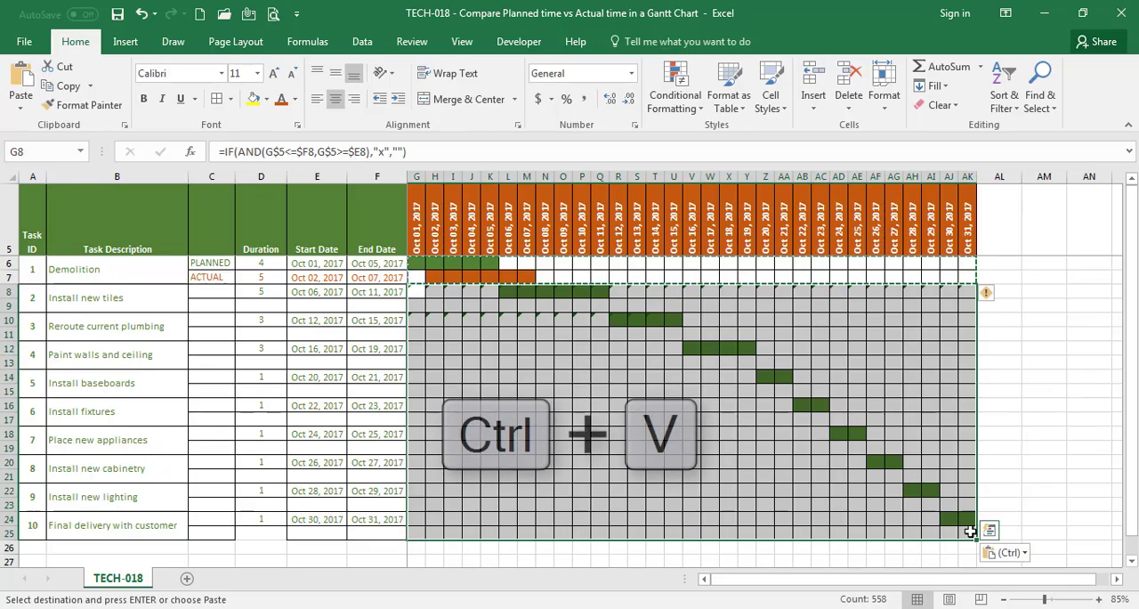
key("Escape")
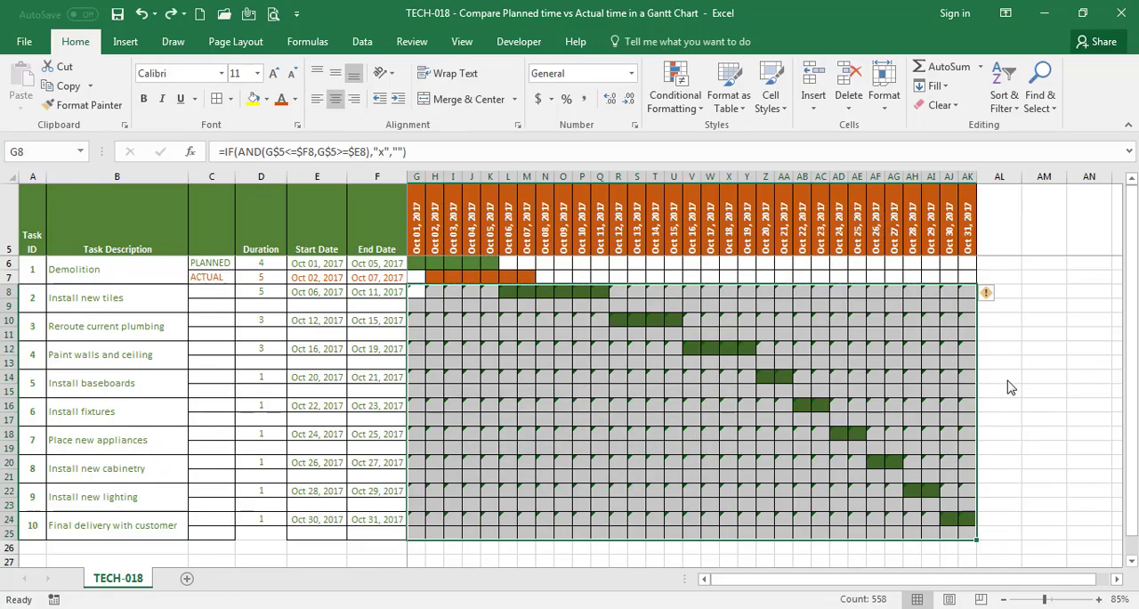
left_click(987, 294)
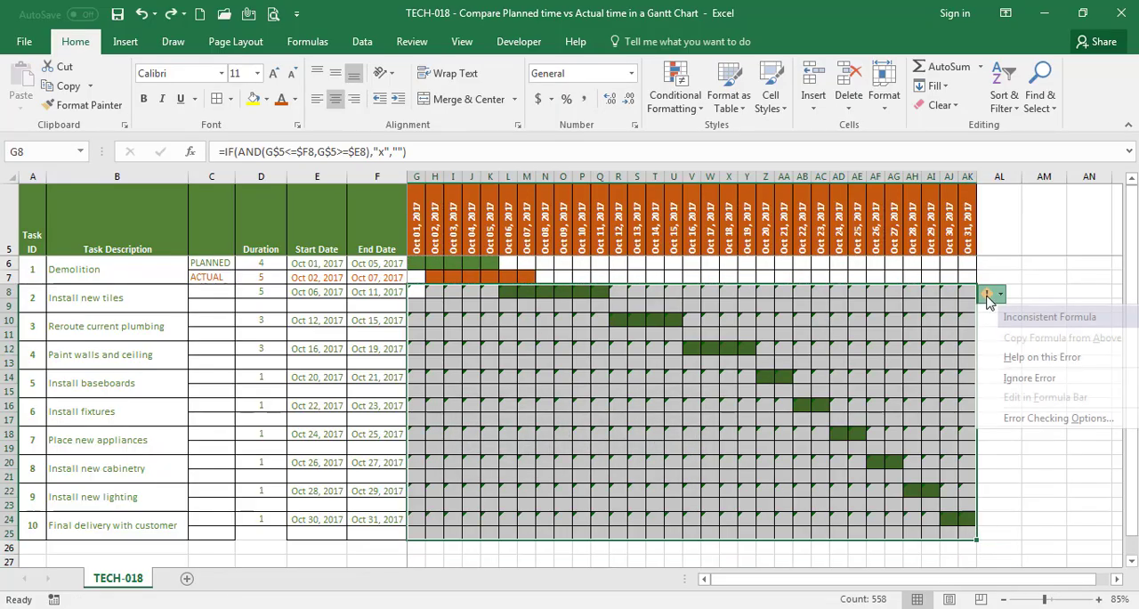
left_click(1007, 378)
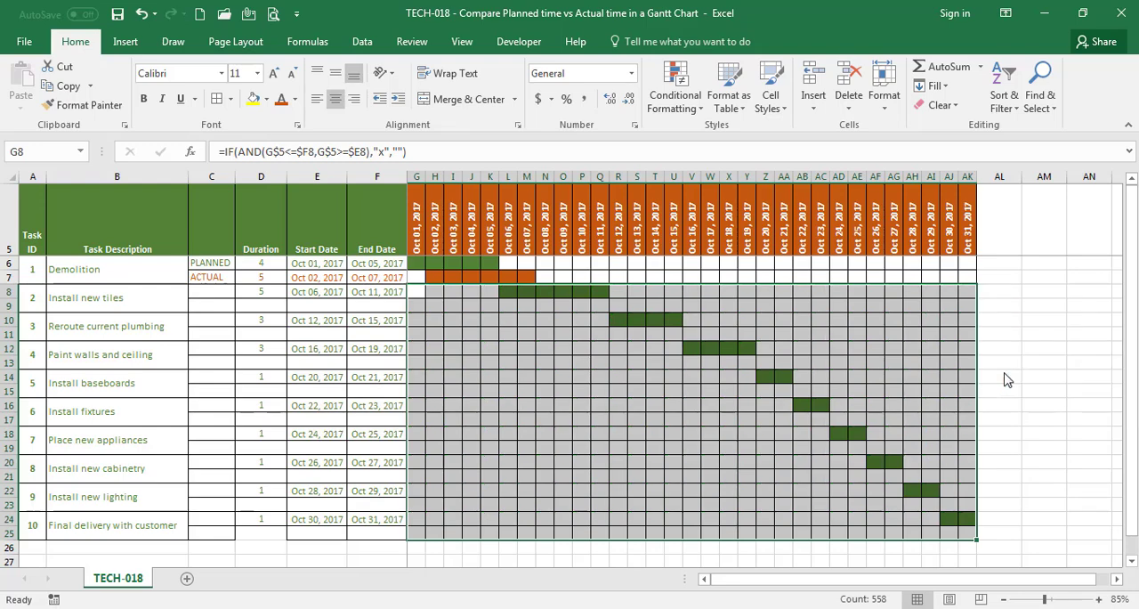
Fill the PLANNED and ACTUAL labels from C6:C7 down column C through row 25
left_click(393, 377)
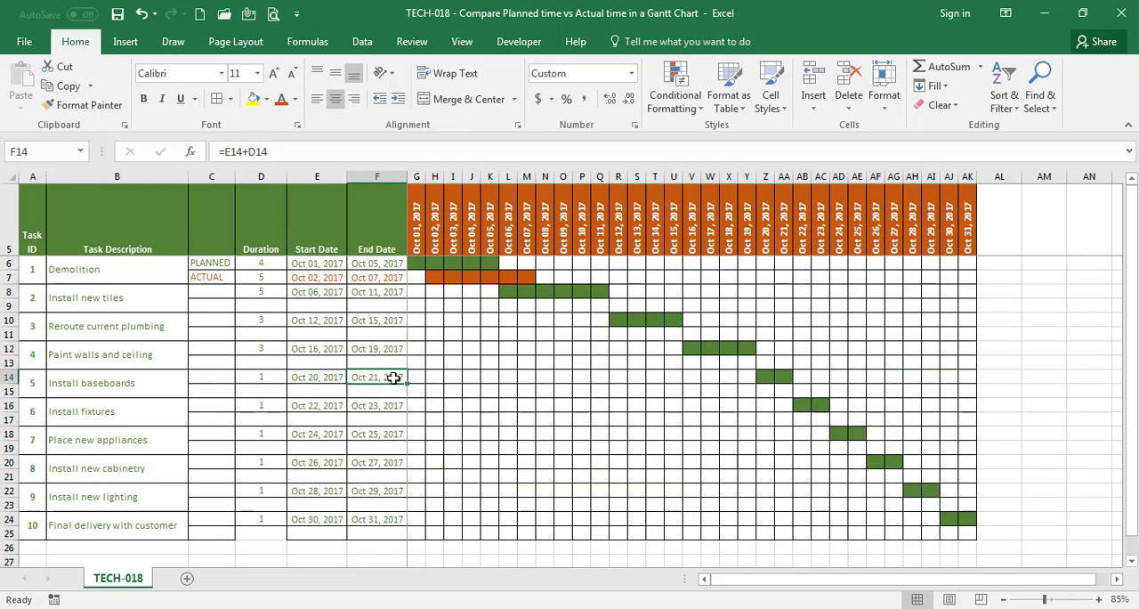
left_click_drag(219, 264, 225, 531)
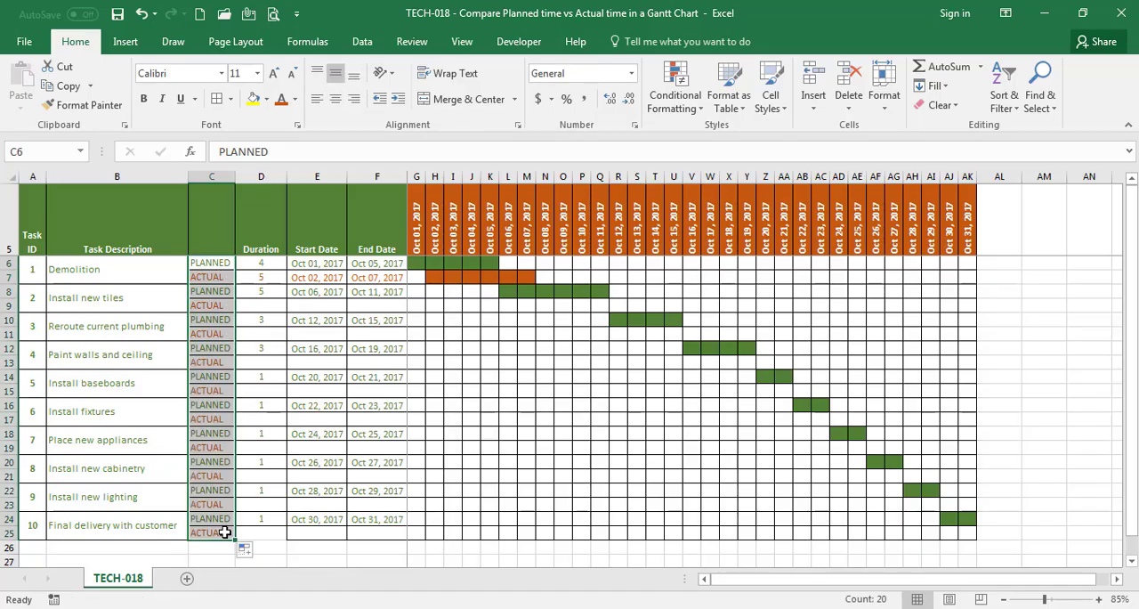
Enter the Install new tiles task's actual duration of 6 and actual start date 10/08/2017
left_click(266, 305)
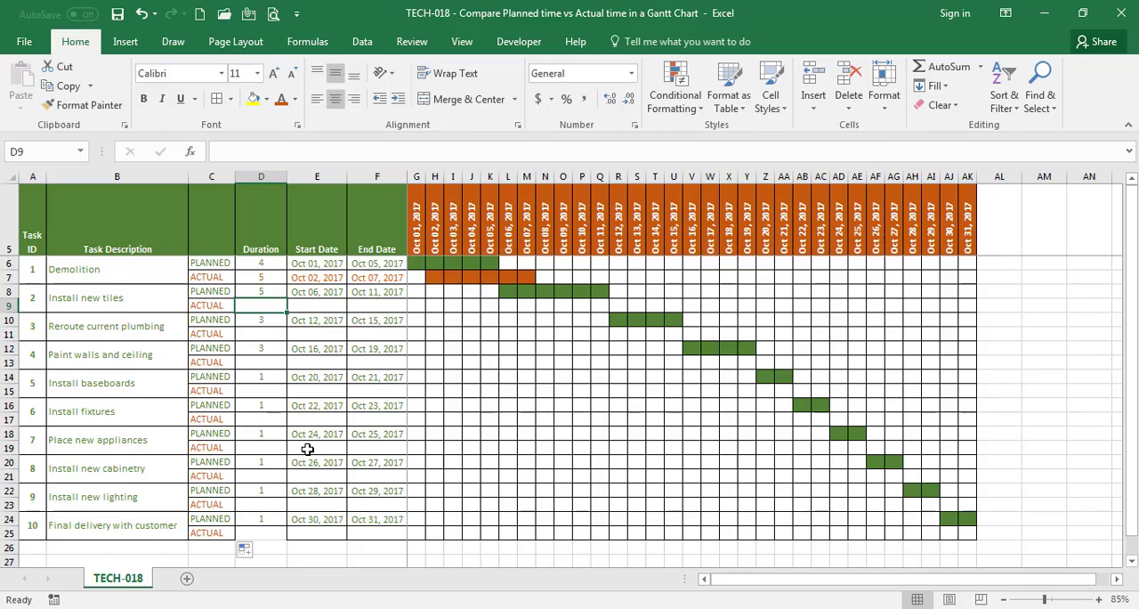
type("6")
key("Tab")
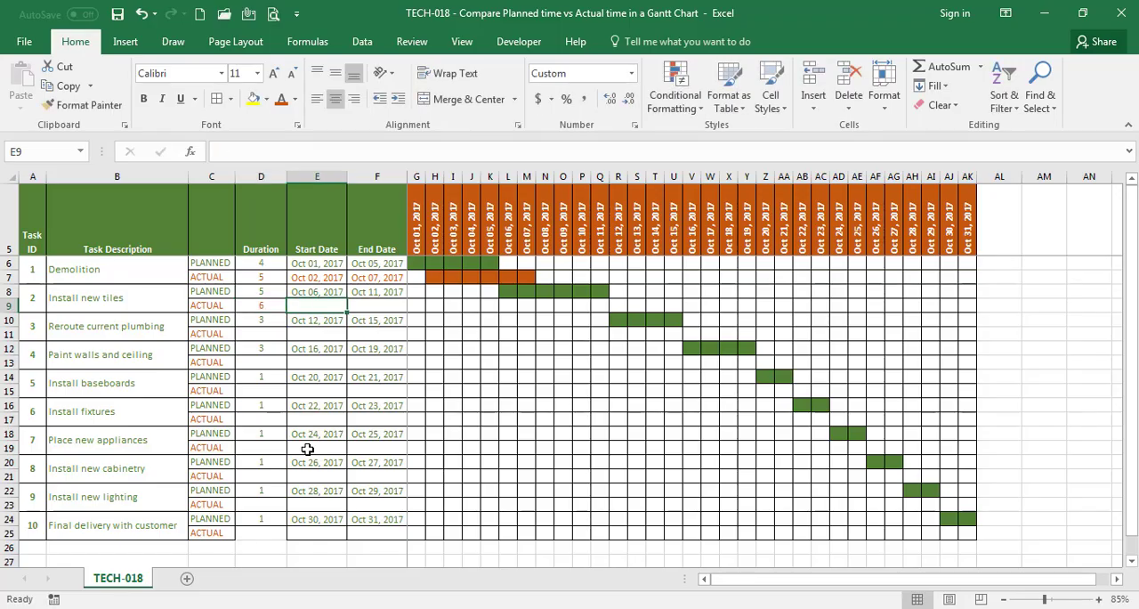
type("10/0")
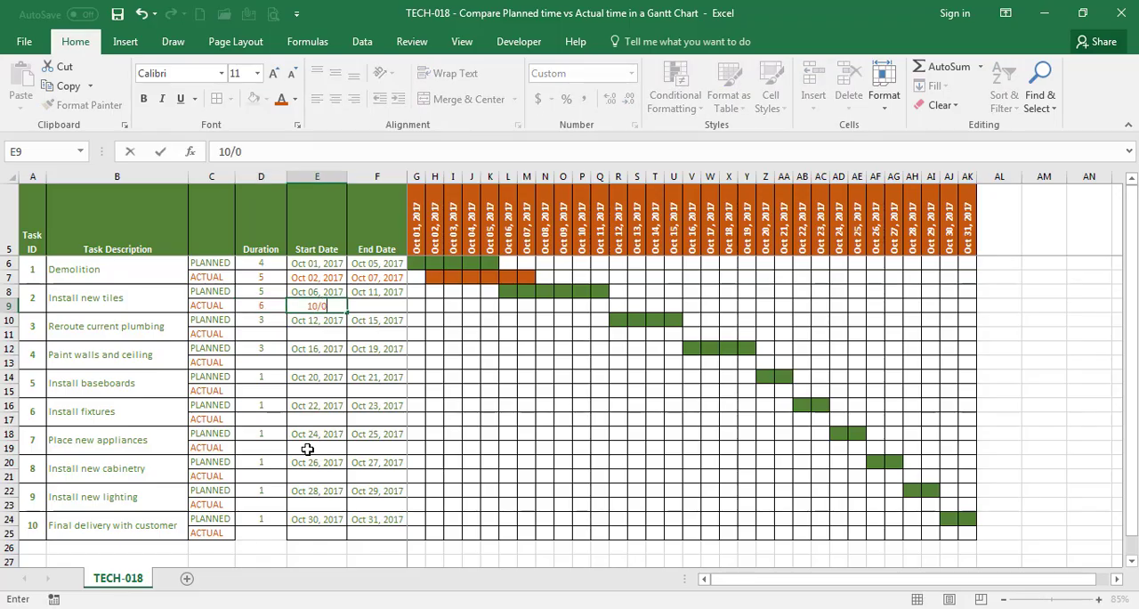
type("8/2017")
key("Tab")
Copy the Demolition actual end date in F7 to the Install new tiles actual end date cell F9
key("Up")
key("Up")
key("ctrl+c")
key("Down")
key("Down")
key("ctrl+v")
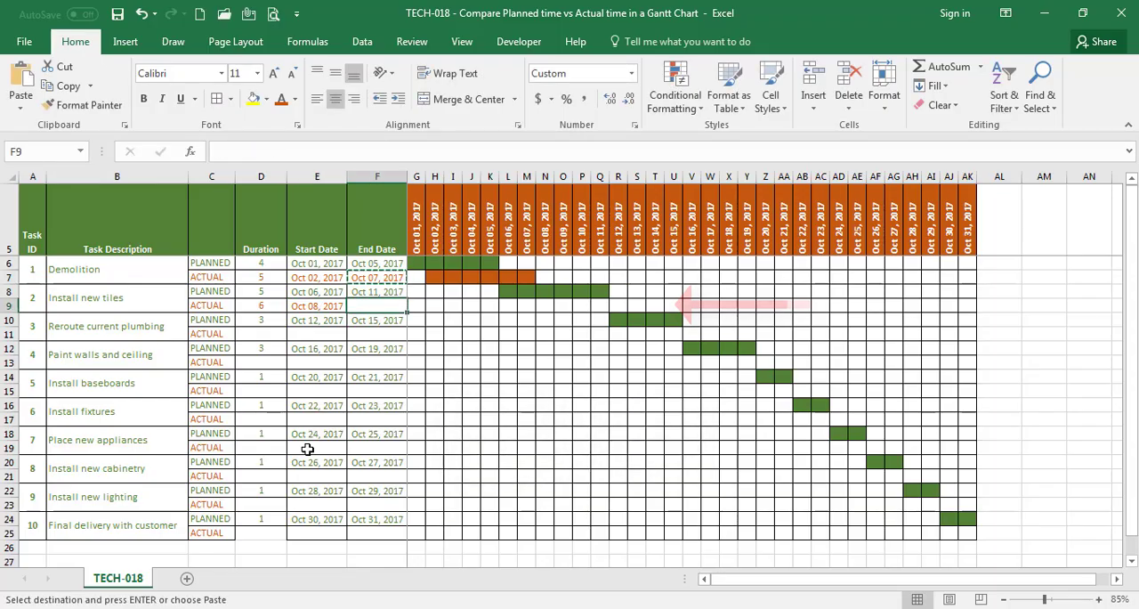
key("Escape")
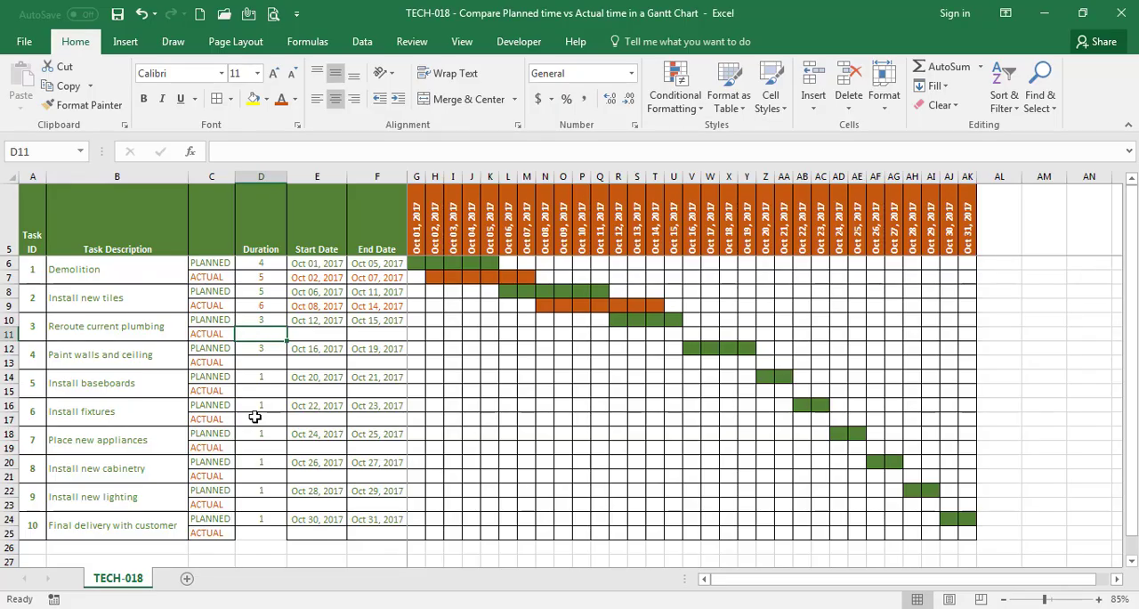
Enter the Reroute current plumbing task's actual duration of 3 and set its actual start date to =F9
type("3")
key("Tab")
type("=F9")
key("Return")
Copy the actual end date formula from F9 to the Reroute current plumbing actual end date cell F11
key("Up")
key("Up")
key("Up")
key("Right")
key("Right")
key("ctrl+c")
key("Down")
key("Down")
key("ctrl+v")
Copy the actual end date formula from F11 to the Paint walls and ceiling actual end date cell F13
key("Down")
key("Down")
Enter the Paint walls and ceiling task's actual duration of 2 and actual start date 10/18/2018
key("Left")
key("Left")
type("2")
key("Tab")
type("10/18/2018")
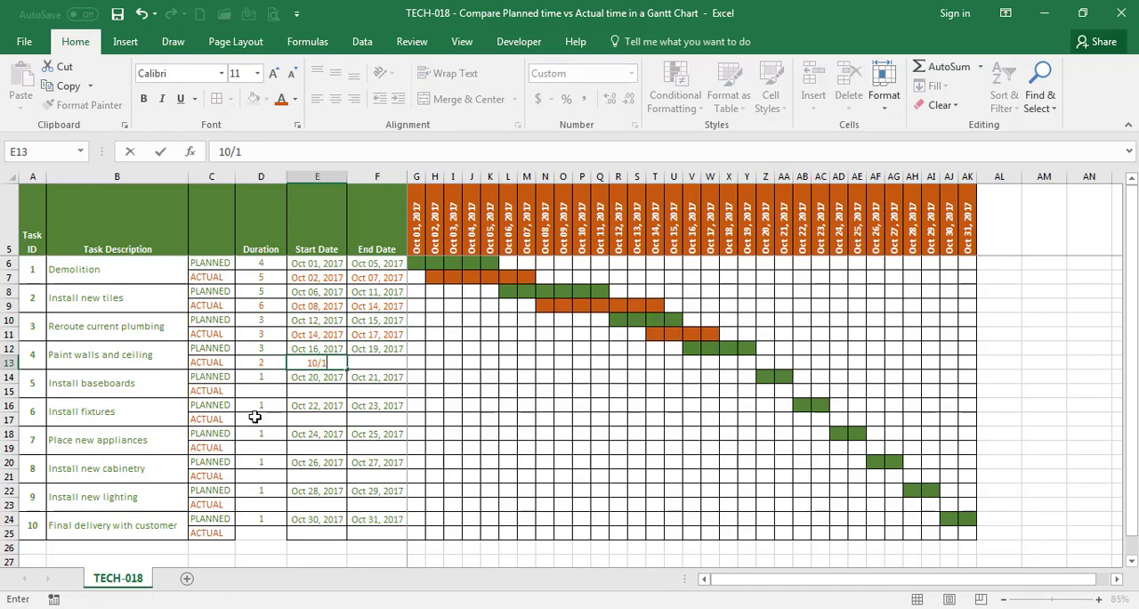
key("Tab")
key("Up")
key("Up")
key("ctrl+c")
Enter the Install baseboards task's actual duration of 1 and actual start date 10/19/2017
key("Down")
key("Down")
key("ctrl+v")
key("Down")
Copy the actual end date formula from F13 to the Install baseboards actual end date cell F15
key("Down")
key("Left")
key("Left")
type("1")
key("Tab")
type("10/19/2017")
Correct the Paint walls and ceiling actual start date in E13 to 10/18/2017
key("Up")
key("Up")
key("F2")
key("BackSpace")
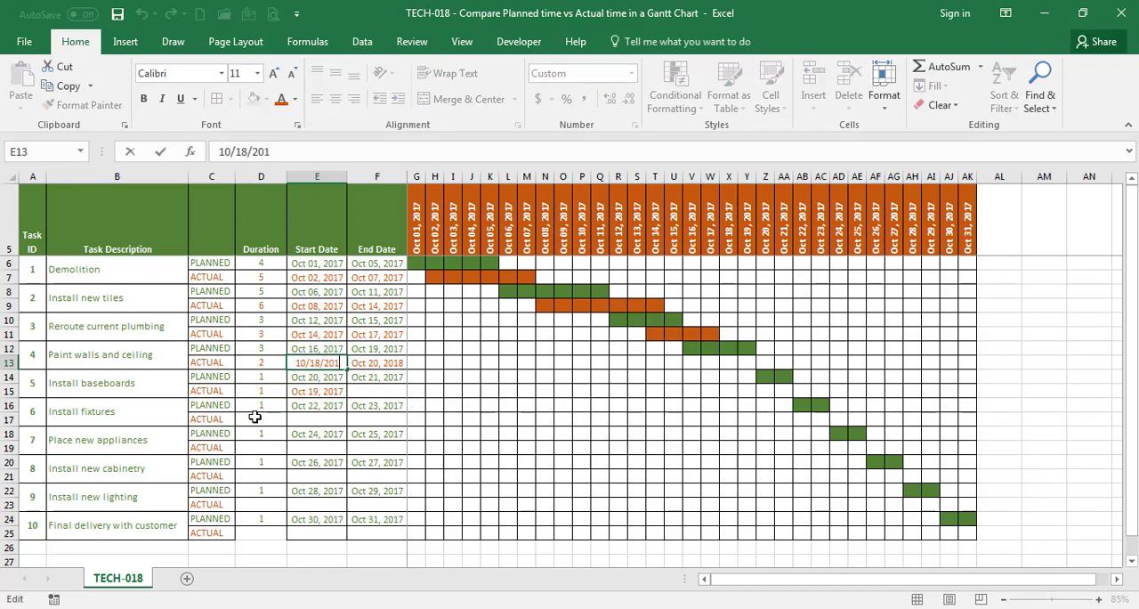
type("7")
key("Return")
key("Up")
key("Right")
key("ctrl+c")
key("Down")
key("Down")
key("ctrl+v")
key("Down")
key("Down")
Enter the Install fixtures task's actual duration of 2 and actual start date Oct 21, 2017
key("Left")
key("Left")
type("2")
key("Tab")
type("10/21")
key("Tab")
key("Left")
key("F2")
key("BackSpace")
type("7")
key("Return")
Copy the actual end date formula from F15 to the Install fixtures actual end date cell F17
key("Up")
key("Up")
key("Up")
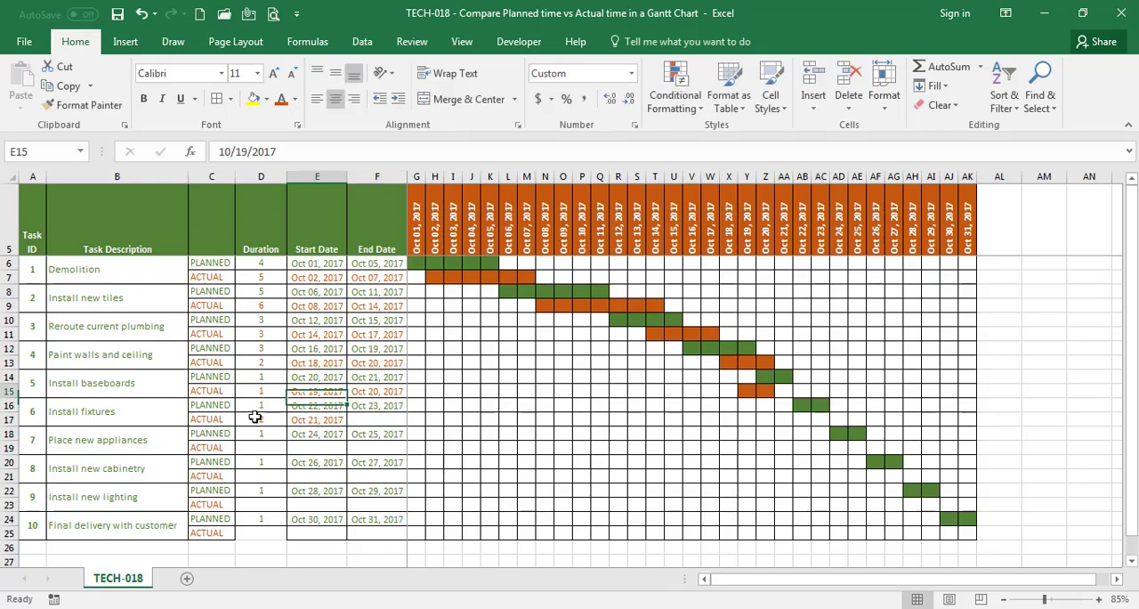
key("Right")
key("ctrl+c")
key("Down")
key("Down")
key("ctrl+v")
Copy the actual end date formula from F17 to the Place new appliances actual end date cell F19
key("Down")
key("Down")
Enter the Place new appliances task's actual duration of 2 and actual start date 10/24/2017
key("Left")
key("Left")
type("2")
key("Tab")
type("10/24/2017")
key("Tab")
key("Up")
key("Up")
key("ctrl+c")
Enter the Install new cabinetry task's actual duration of 2 and actual start date 10/26/2017
key("Down")
Copy the actual end date formula from F19 to the Install new cabinetry actual end date cell F21
key("Down")
key("ctrl+v")
key("Down")
key("Down")
key("Left")
key("Left")
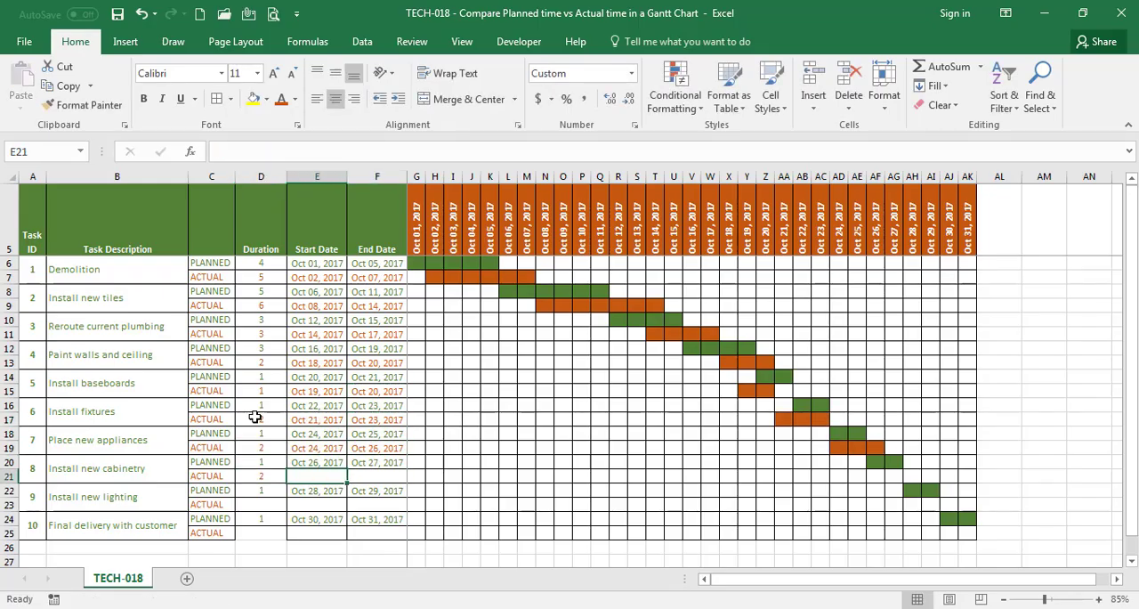
type("2")
key("Tab")
type("10/26/2017")
key("Tab")
key("Up")
key("Up")
key("ctrl+c")
Copy the actual end date formula from F21 to the Install new lighting actual end date cell F23
key("Down")
key("Down")
key("ctrl+v")
Enter the Final delivery with customer task's actual duration of 1 and actual start date 10/30/2017
key("Down")
key("Down")
Enter the Install new lighting task's actual duration of 1 and actual start date 10/29/2017
key("Left")
key("Left")
type("1")
key("Tab")
type("10/29/2017")
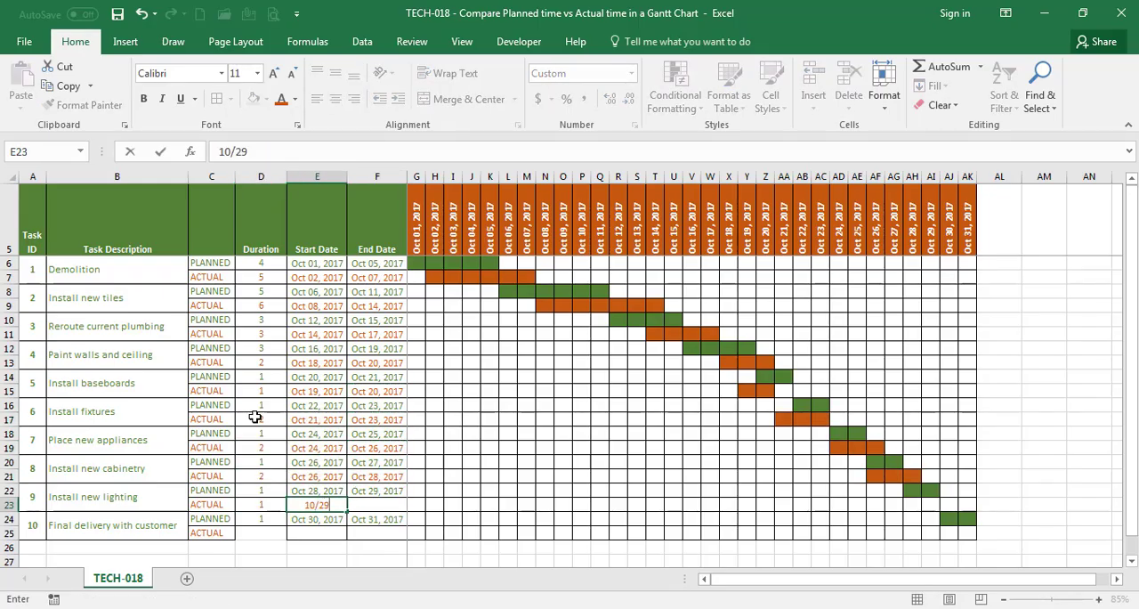
key("Tab")
key("Up")
key("Up")
key("ctrl+c")
key("Down")
key("Down")
key("ctrl+v")
key("Down")
key("Down")
key("Left")
key("Left")
type("1")
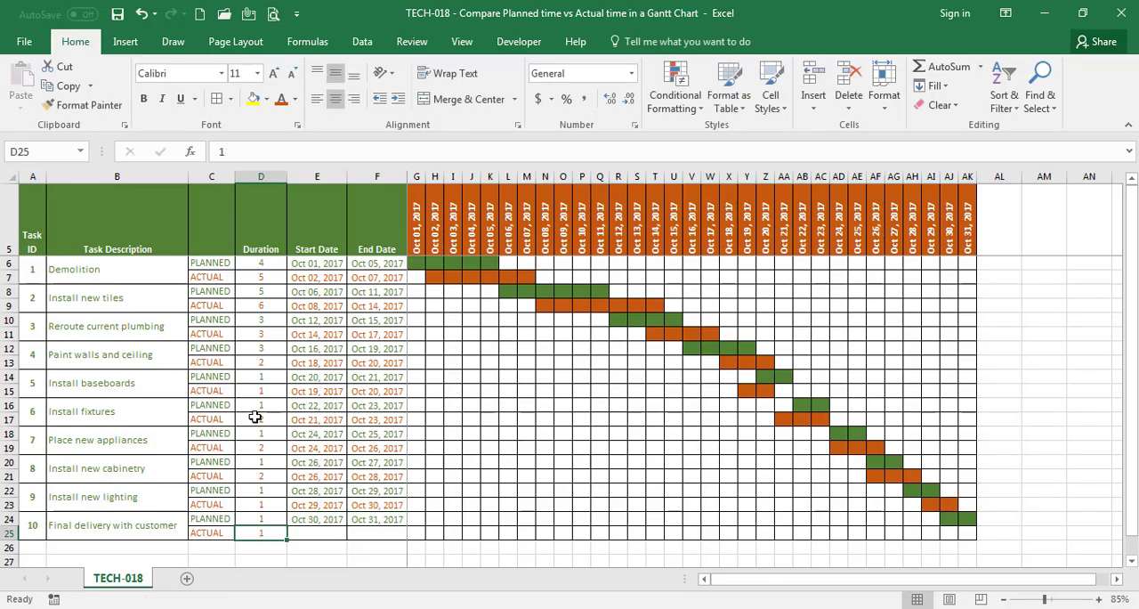
key("Tab")
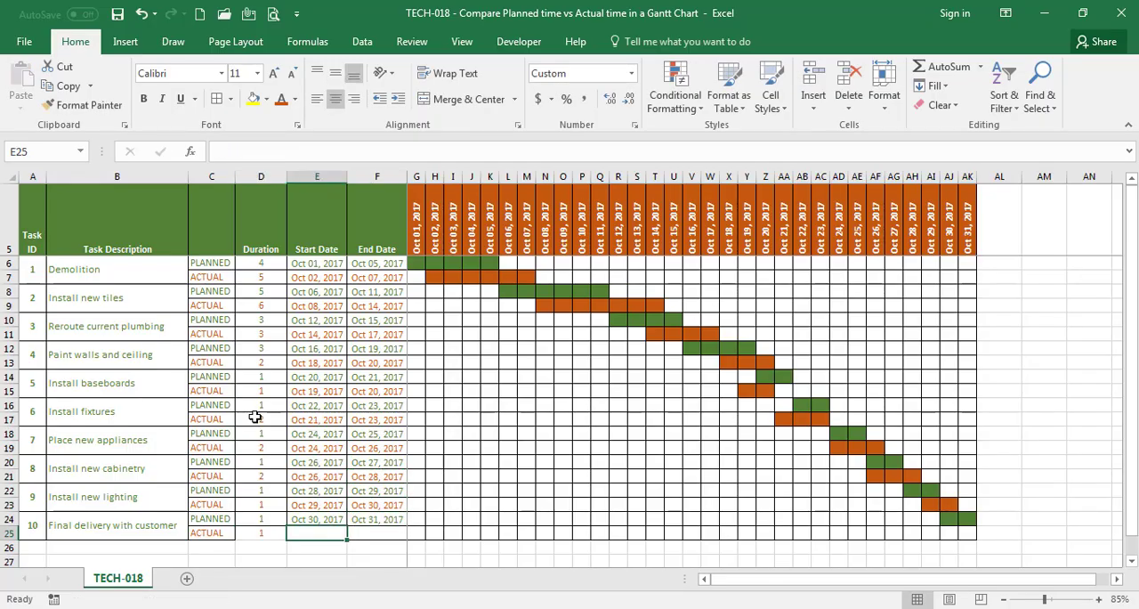
type("10/30/")
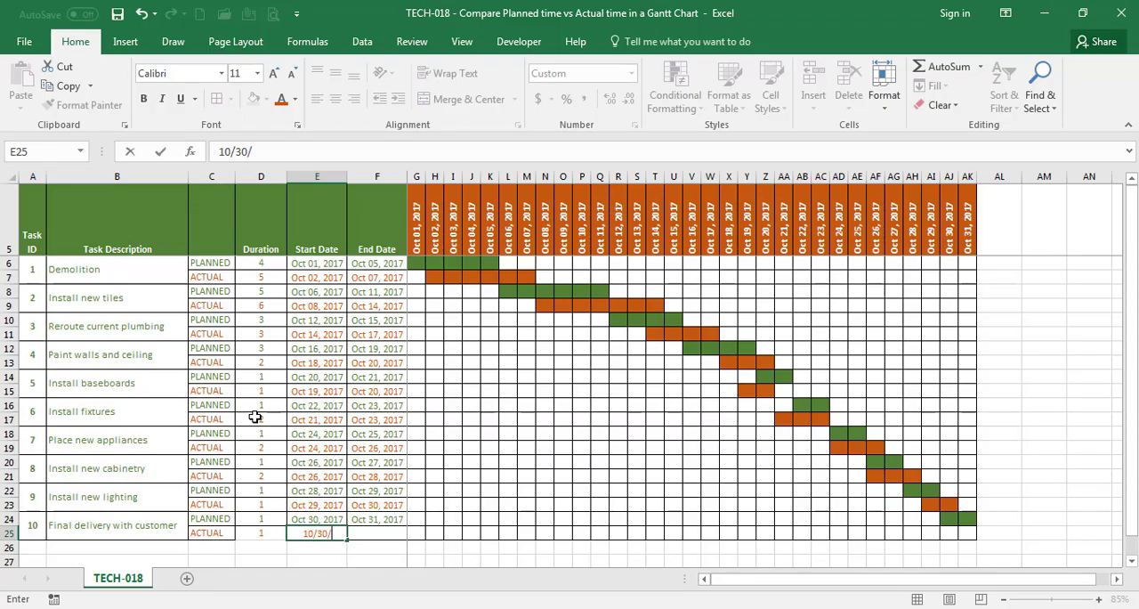
type("2017")
Copy the actual end date formula from F23 to the Final delivery with customer actual end date cell F25
key("Tab")
key("Up")
key("Up")
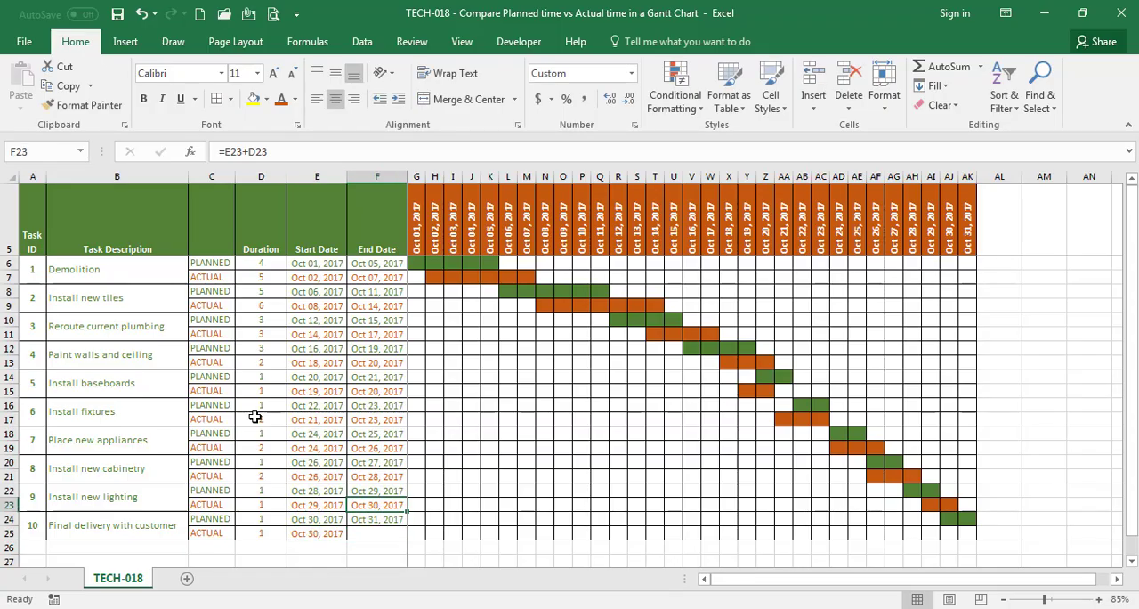
key("ctrl+c")
key("Down")
key("Down")
key("Return")
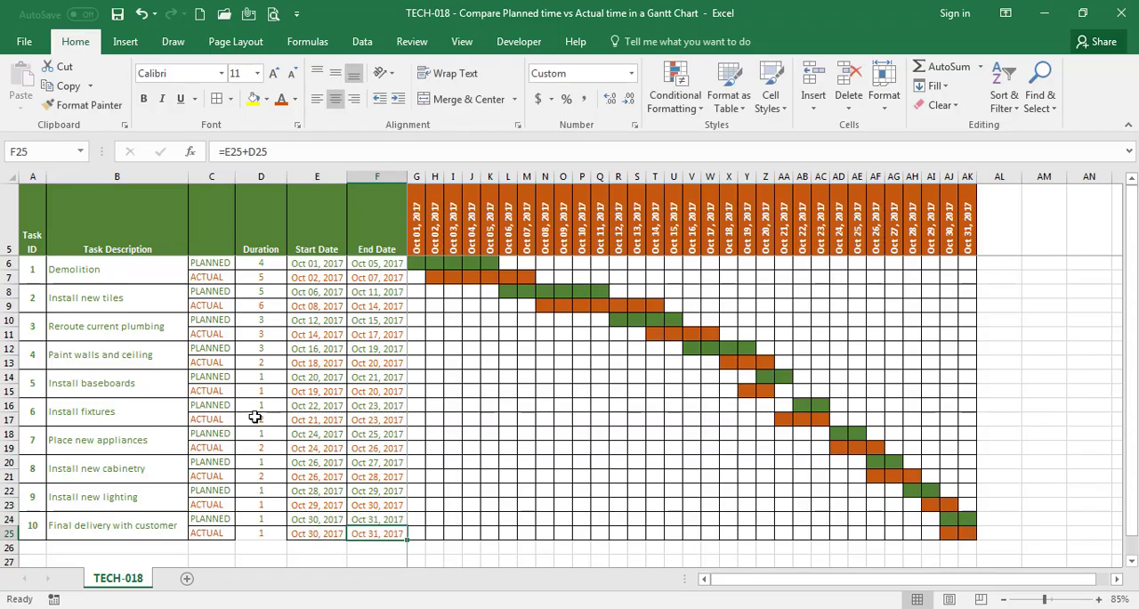